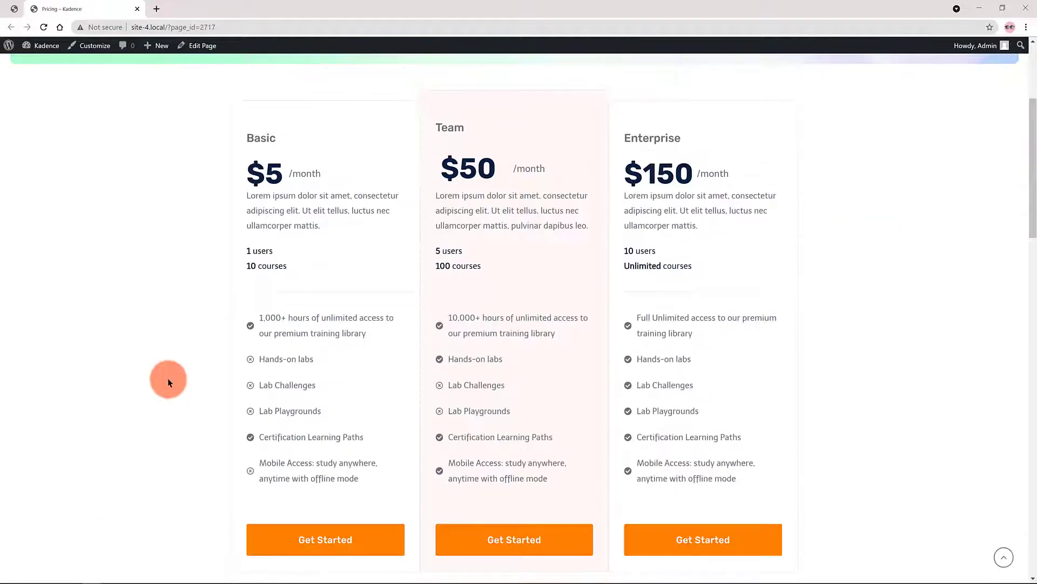
# Look over the Pricing page's plan table, Frequently Asked Questions and trusted companies sections.
pyautogui.scroll(-3, 172, 380)
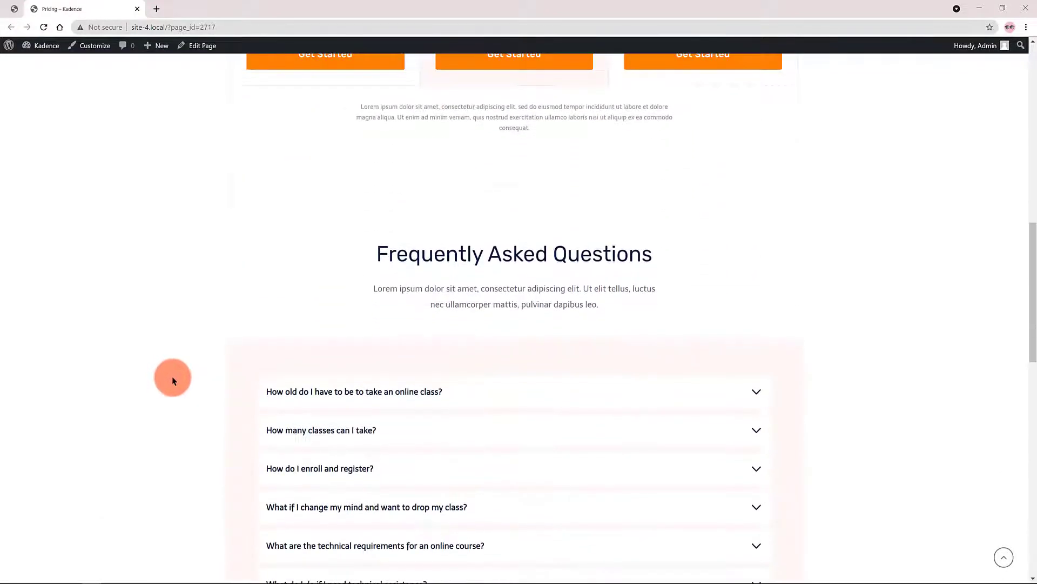
pyautogui.scroll(-5, 173, 380)
pyautogui.scroll(-5, 173, 377)
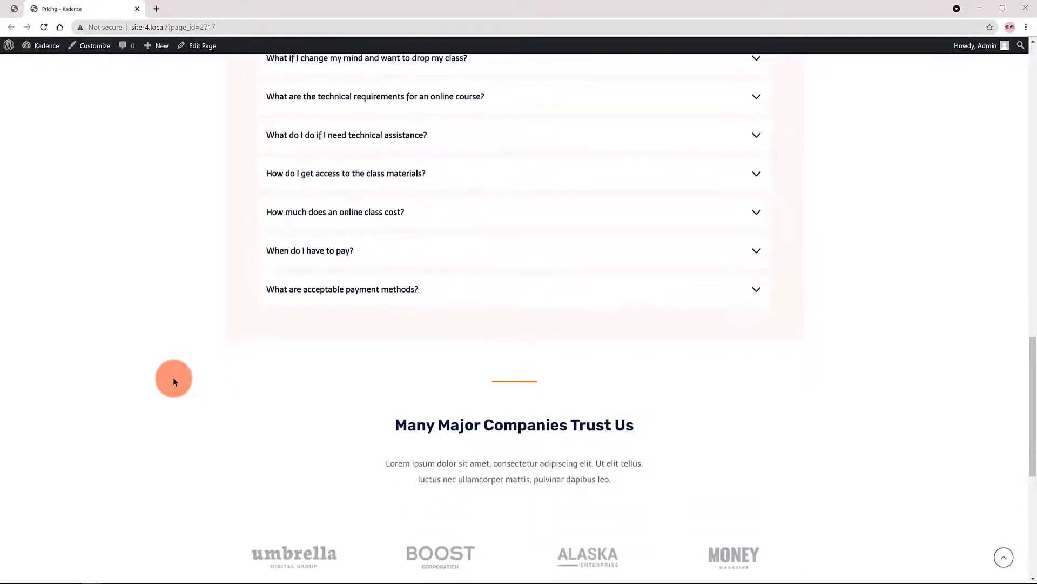
# Open the Kadence theme dashboard and check the Hooked Elements option among the Pro Addons.
pyautogui.moveTo(46, 204)
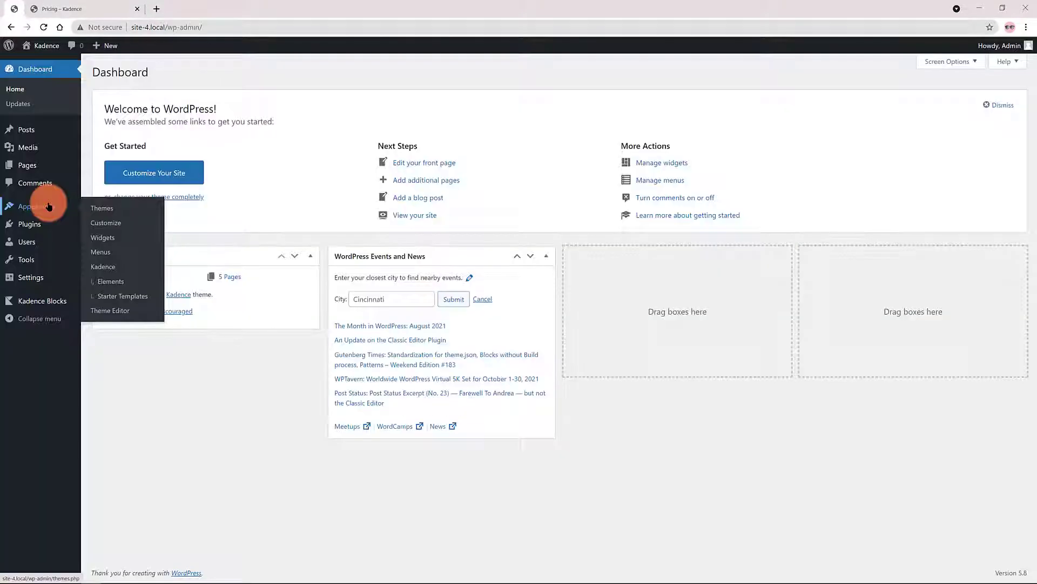
pyautogui.click(108, 267)
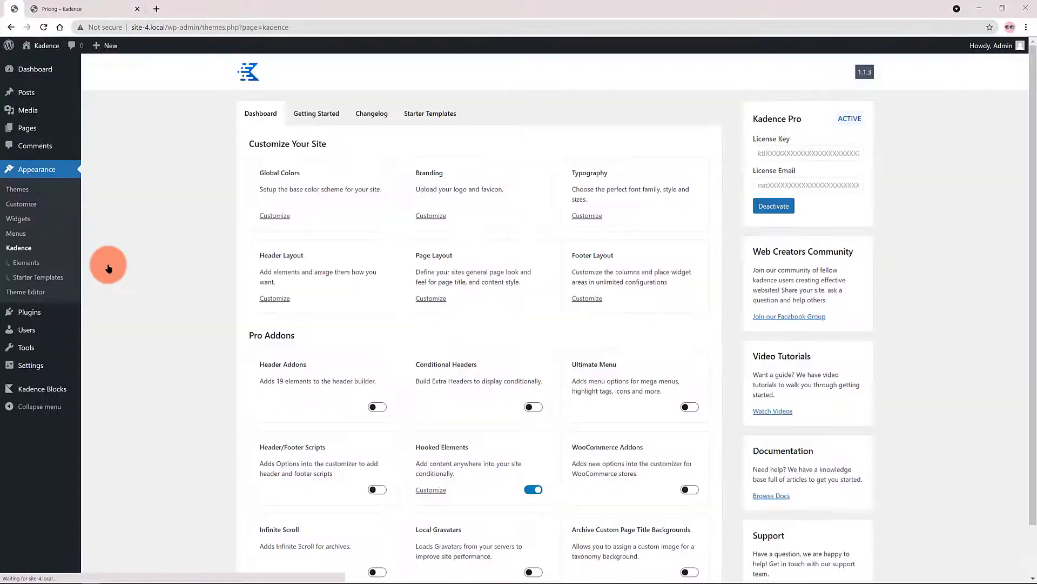
pyautogui.scroll(-1, 399, 397)
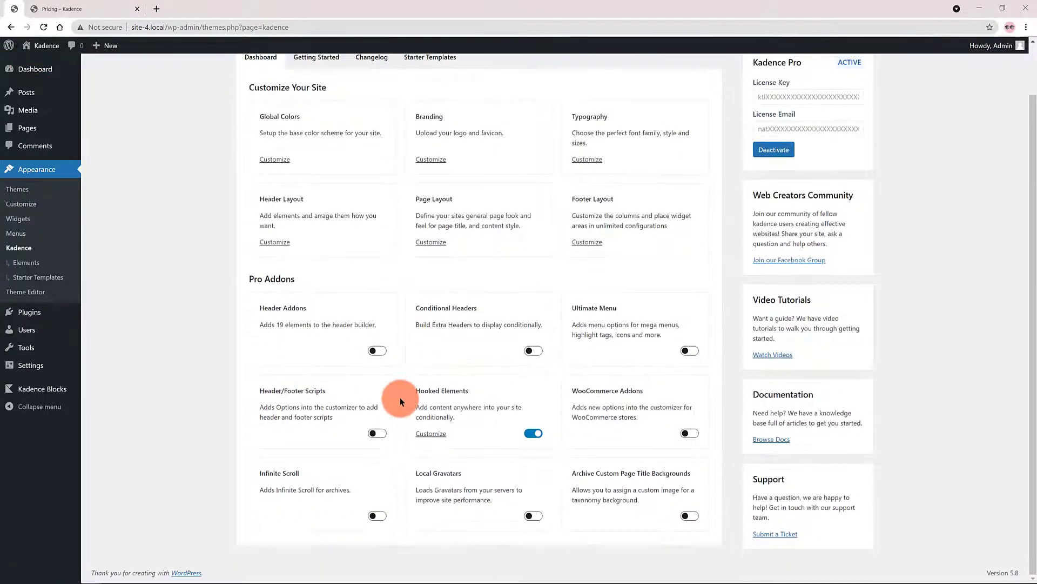
pyautogui.scroll(1, 345, 405)
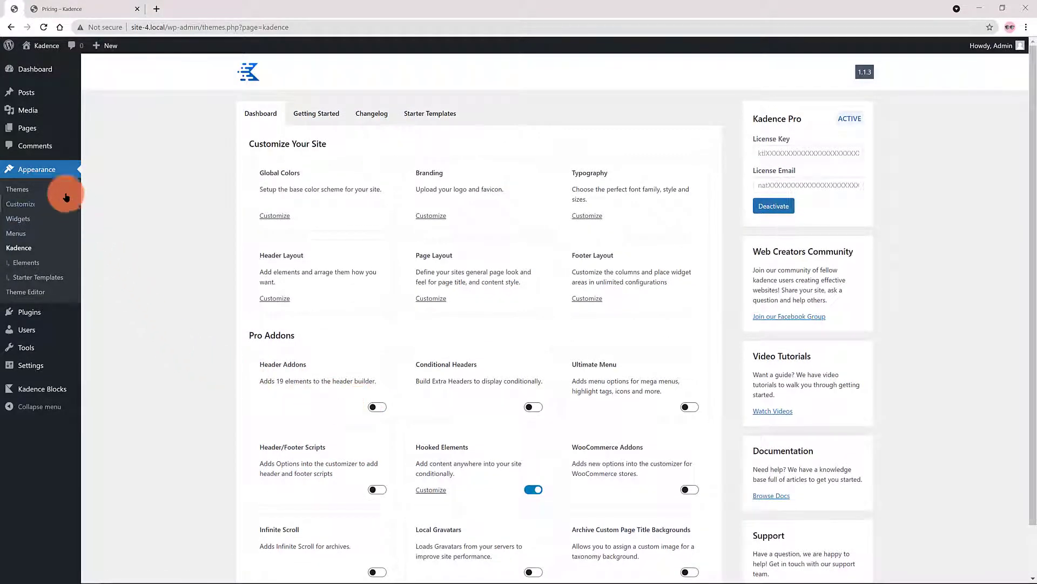
# Add a new Kadence element and choose Fixed as its element type.
pyautogui.click(38, 263)
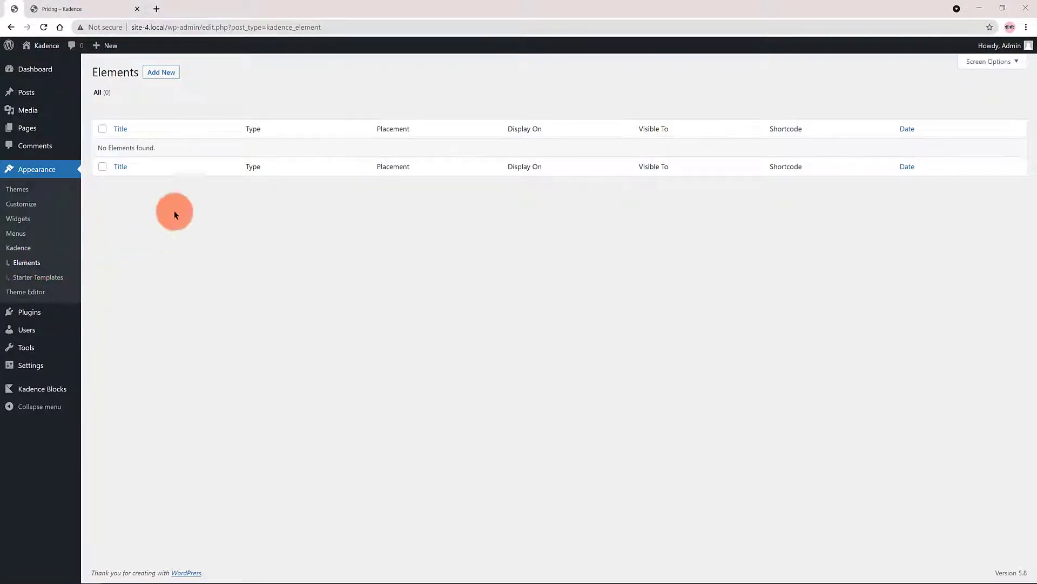
pyautogui.click(160, 72)
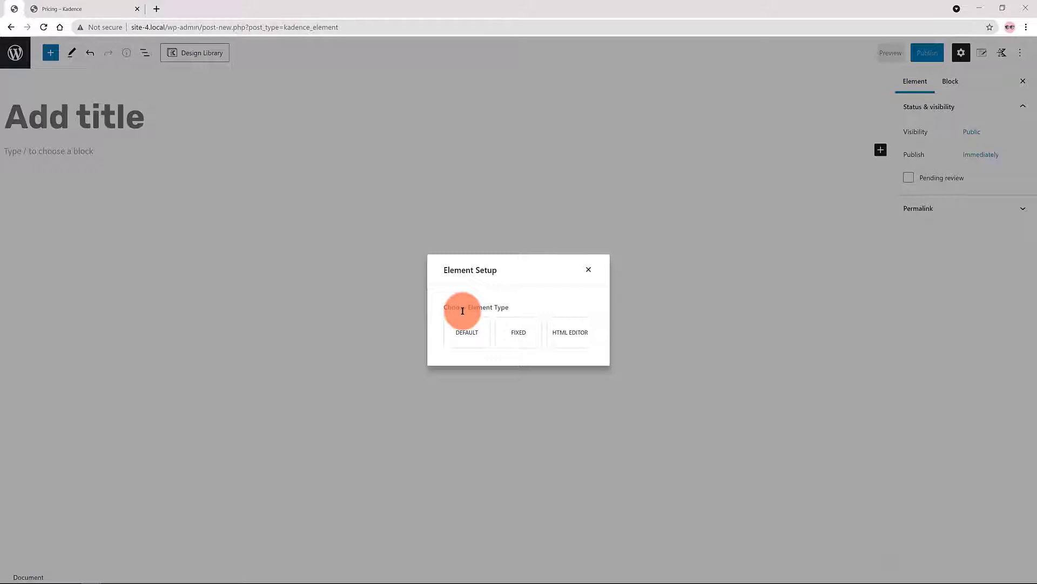
pyautogui.click(528, 328)
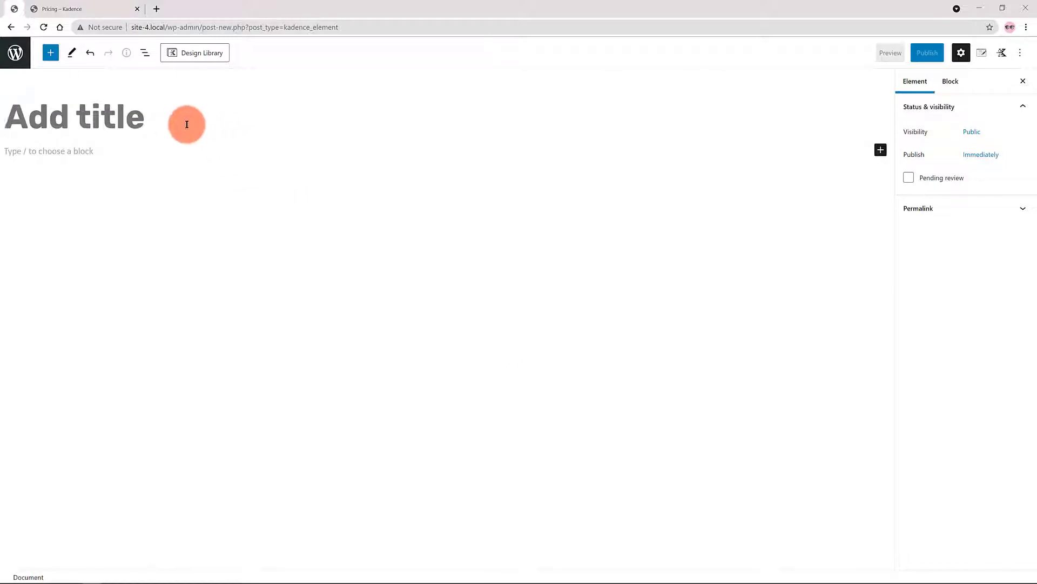
# Title the new element "Social" and publish it.
pyautogui.write('A')
pyautogui.press('BackSpace')
pyautogui.write('Social')
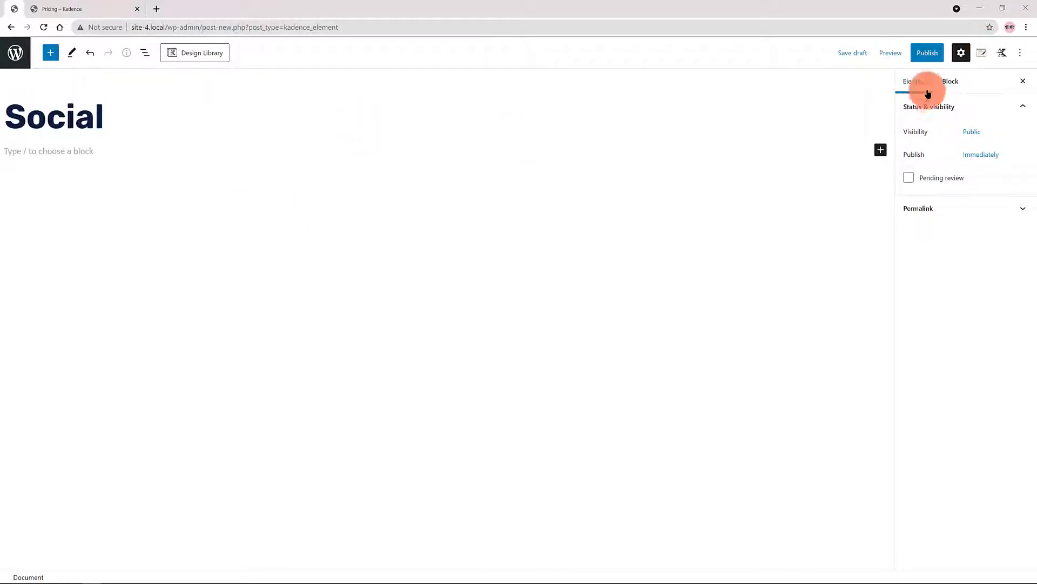
pyautogui.click(932, 54)
pyautogui.click(933, 54)
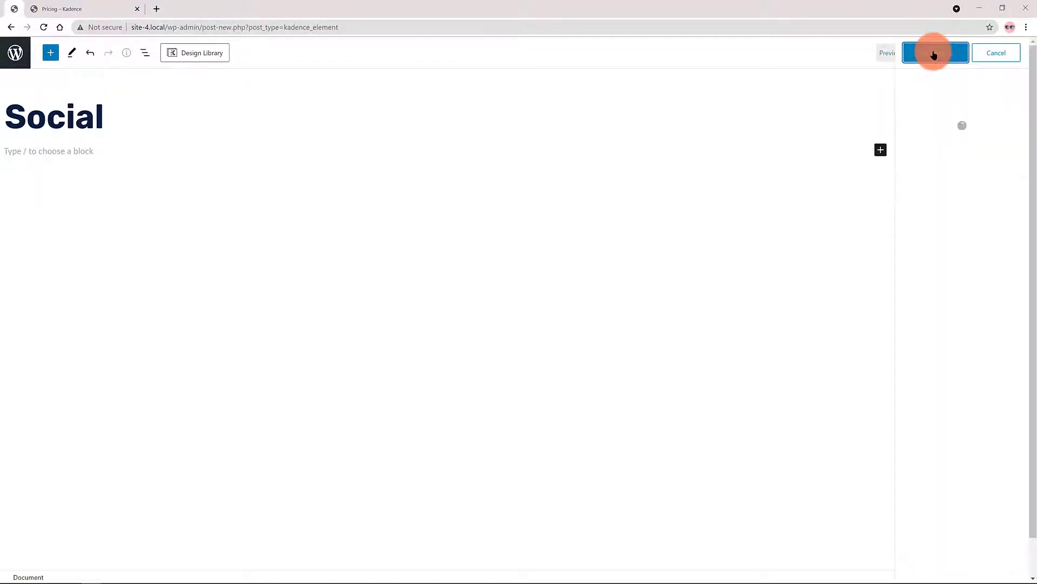
pyautogui.click(1015, 51)
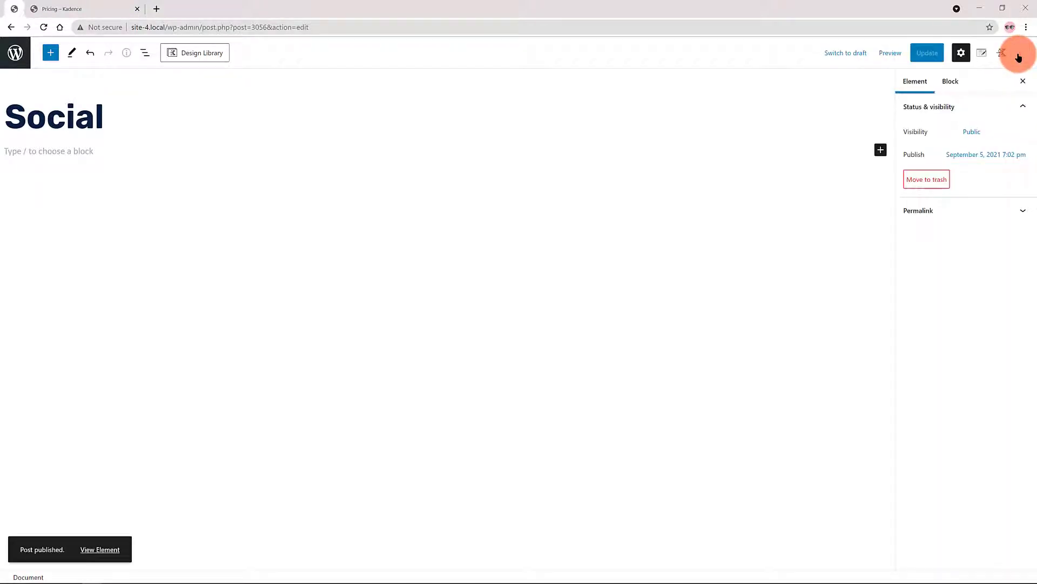
# Set the element's placement to Fixed Top After Scroll with priority 4 and a scroll-down distance of 400.
pyautogui.click(987, 52)
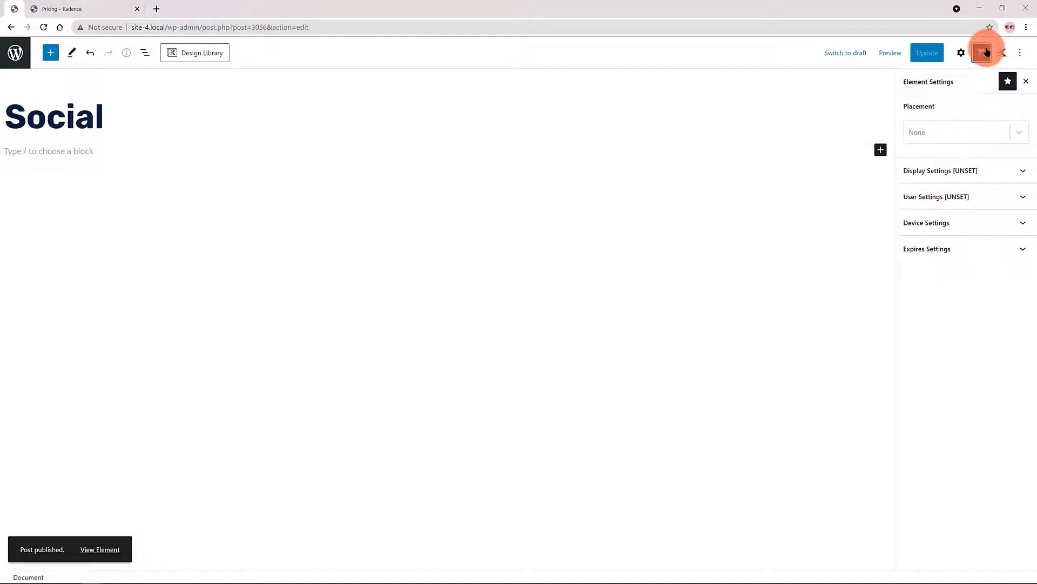
pyautogui.click(929, 134)
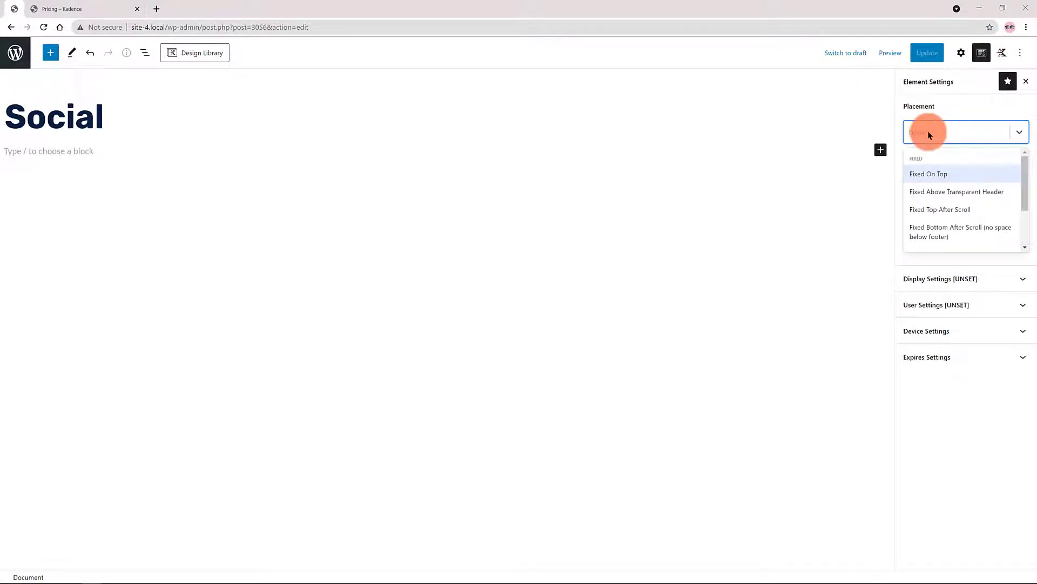
pyautogui.click(936, 209)
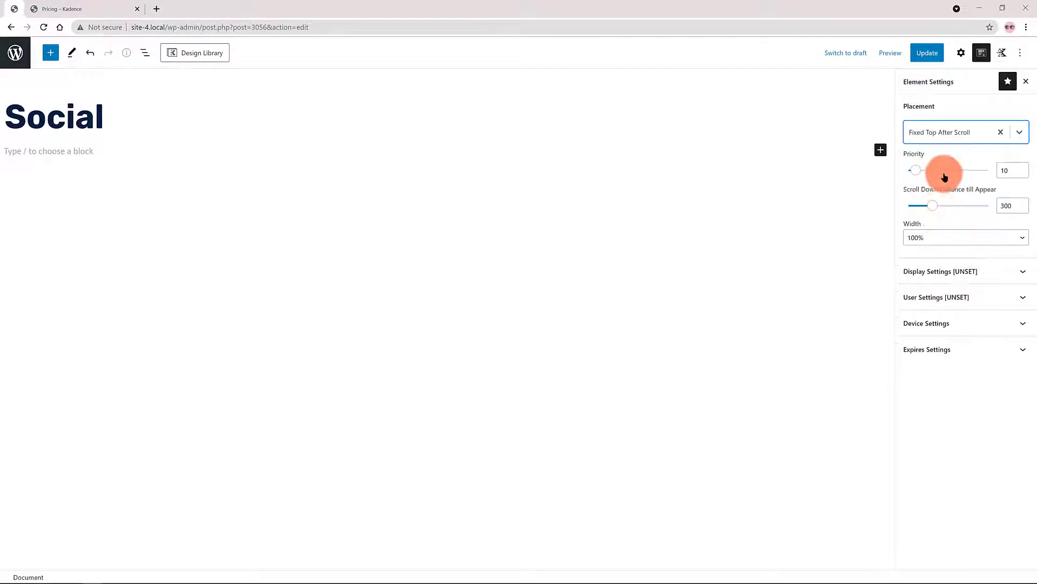
pyautogui.click(1003, 170)
pyautogui.press('BackSpace')
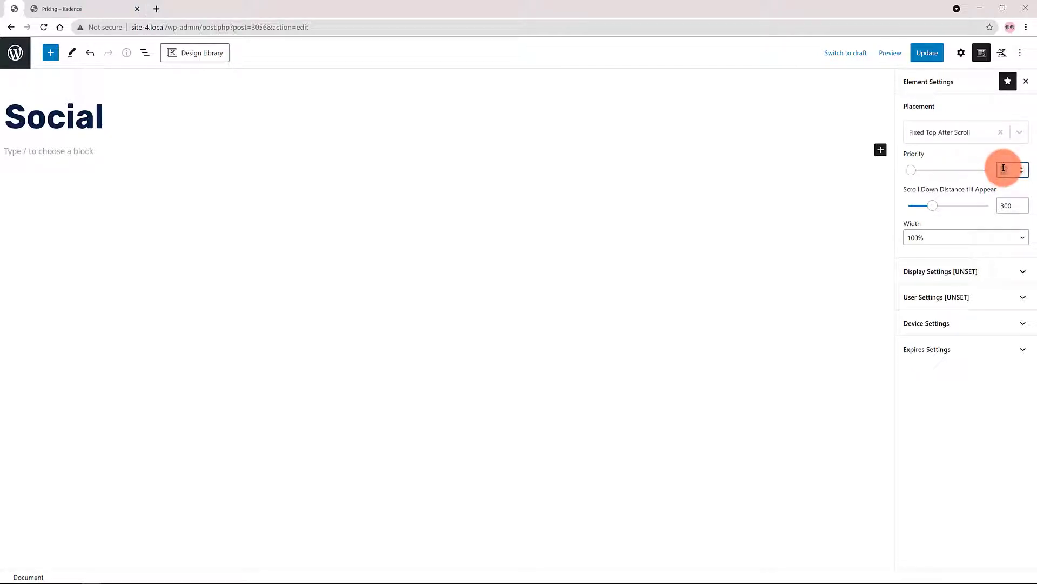
pyautogui.write('4')
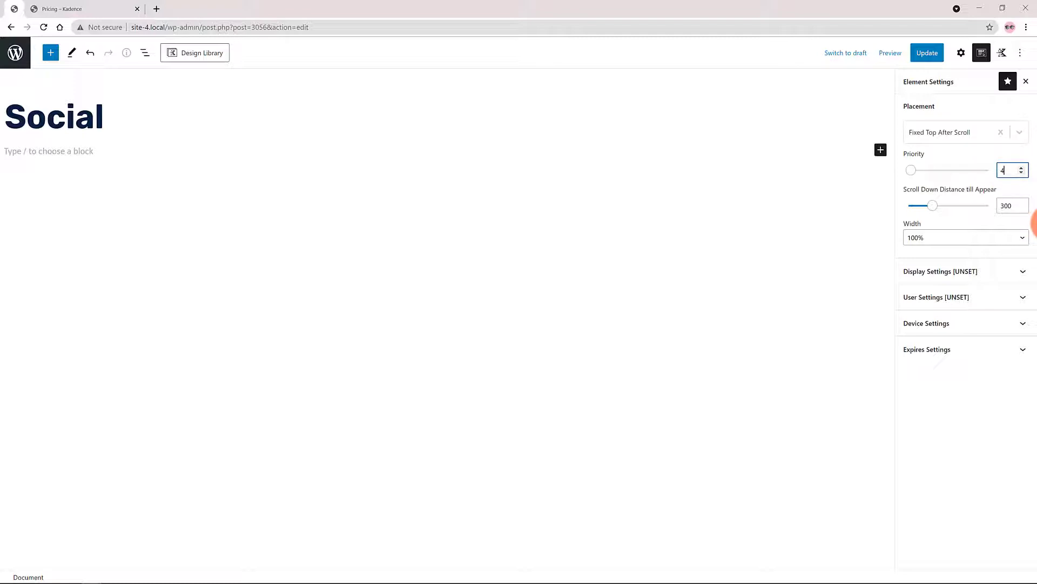
pyautogui.doubleClick(1009, 205)
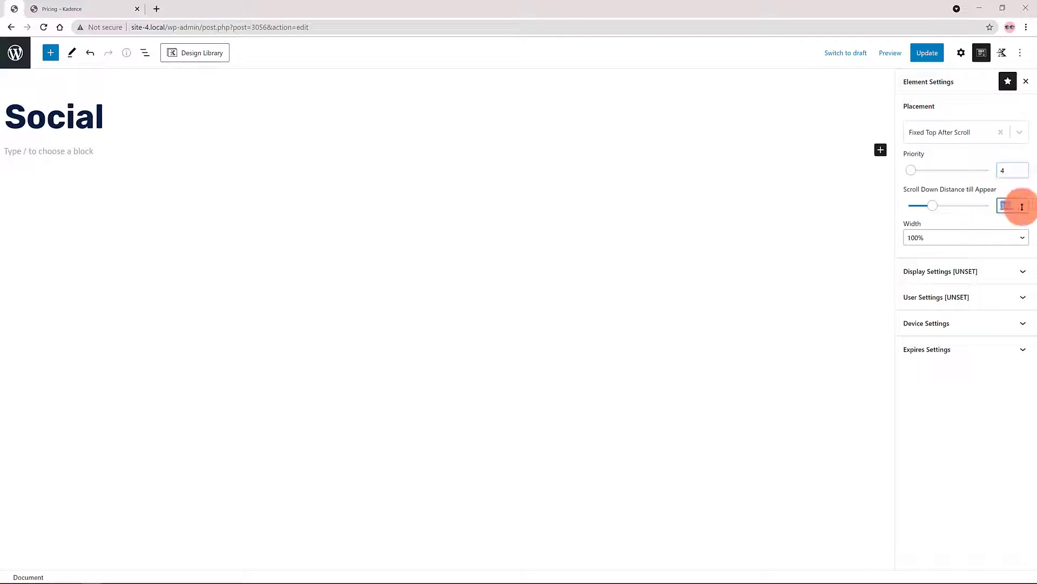
pyautogui.write('400')
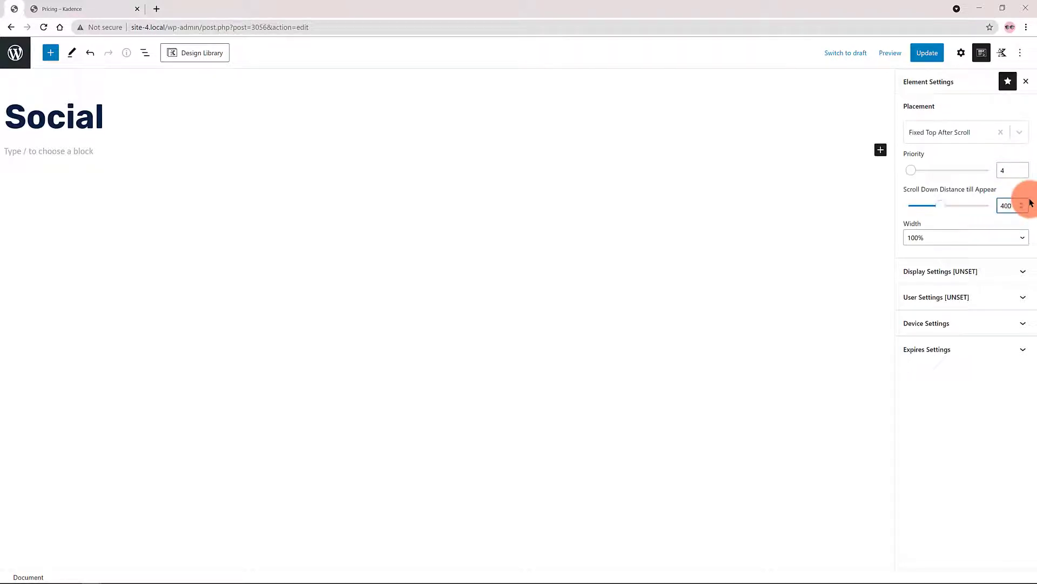
# Set the element's width to Auto, with an X distance from edge of 400 and a Y distance of 20.
pyautogui.click(961, 238)
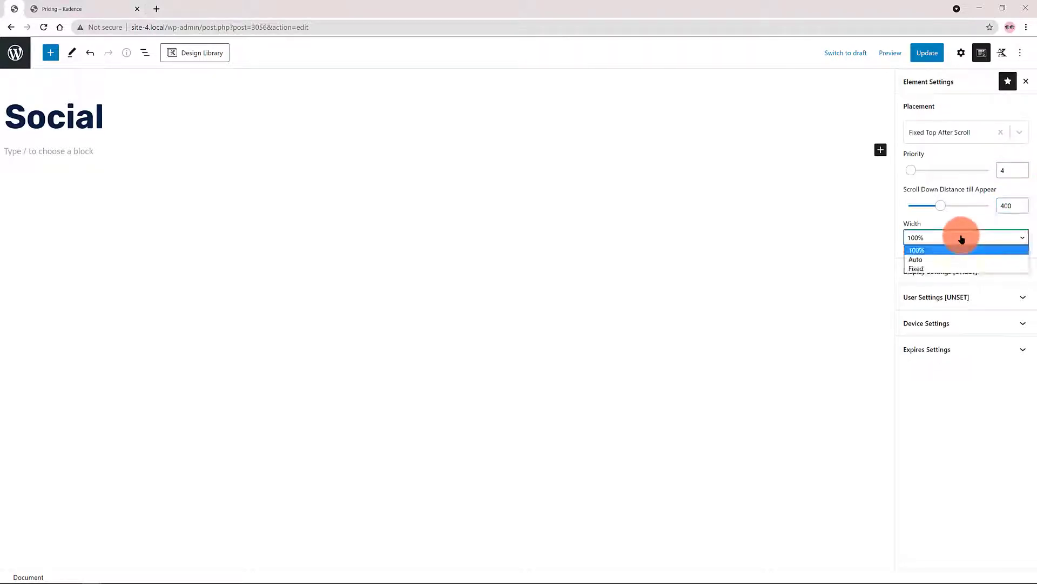
pyautogui.click(938, 258)
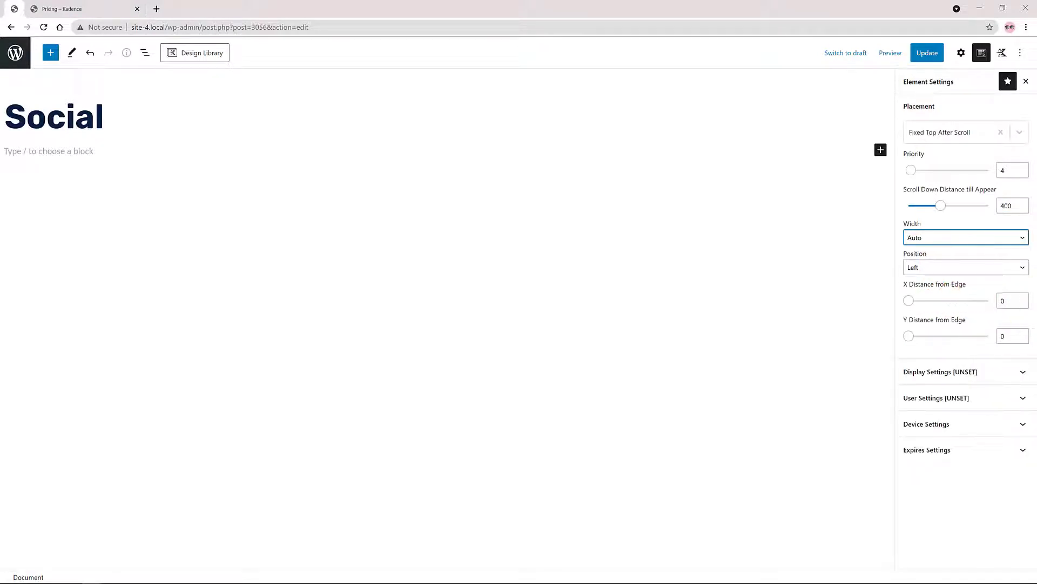
pyautogui.click(1009, 302)
pyautogui.write('400')
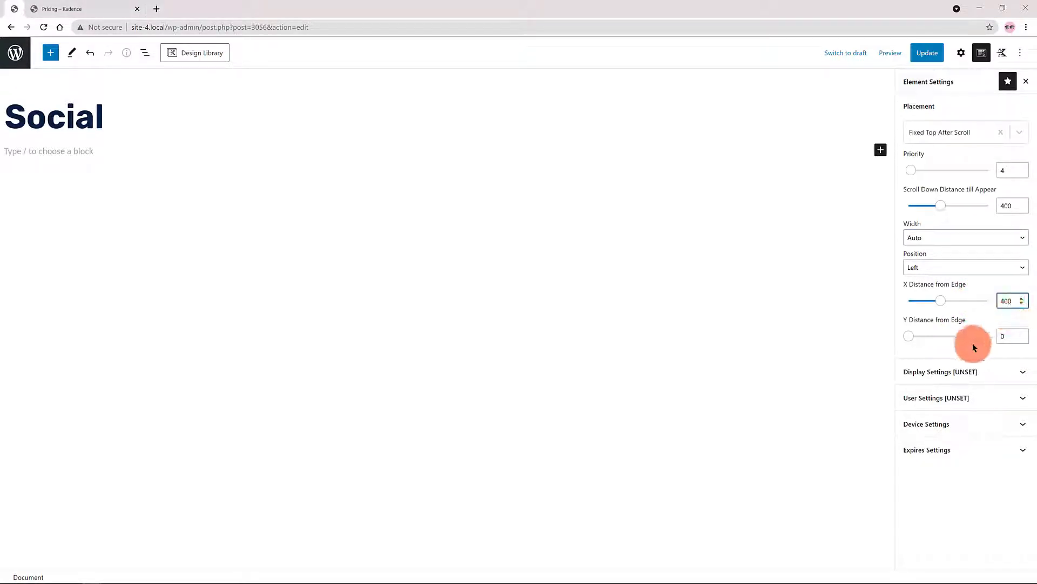
pyautogui.click(996, 336)
pyautogui.write('20')
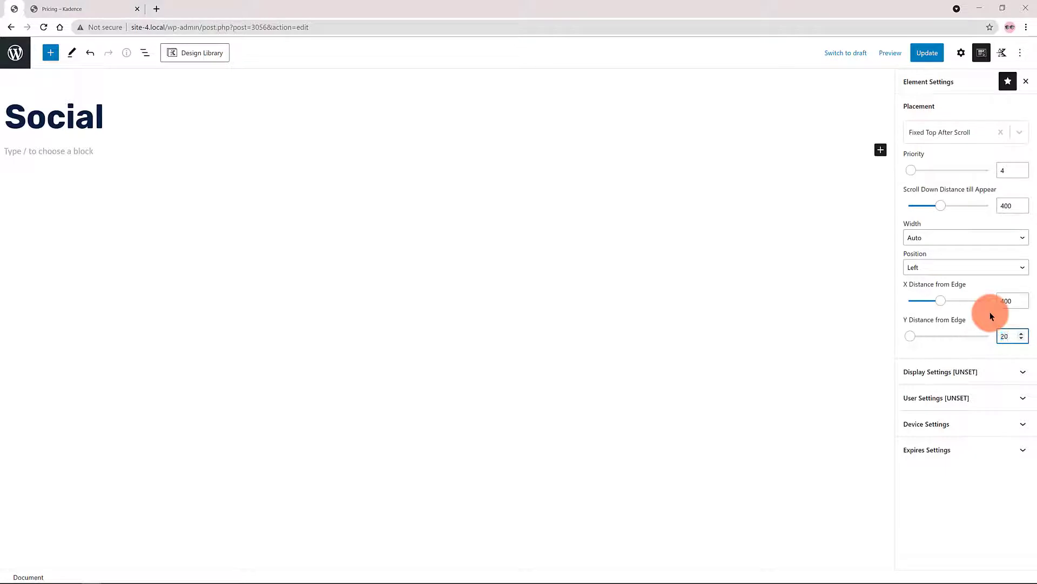
# Set the element's display rule to show on Single Pages.
pyautogui.click(975, 371)
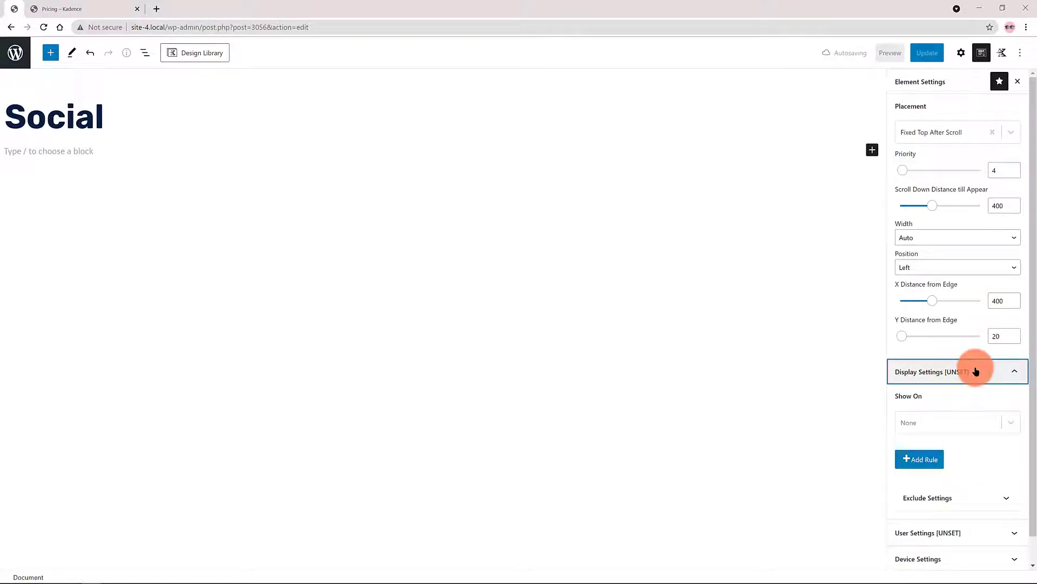
pyautogui.click(942, 430)
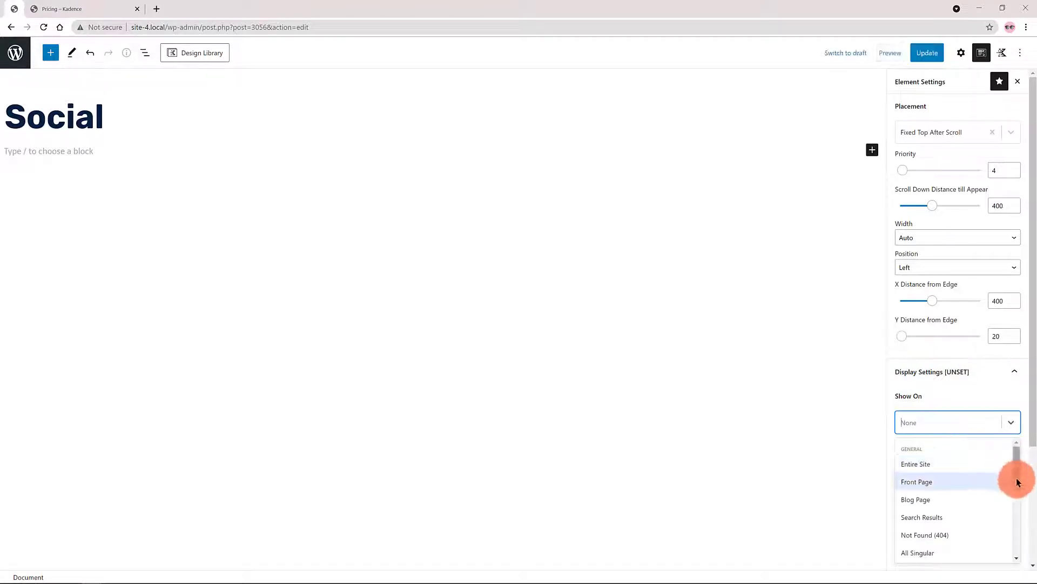
pyautogui.scroll(-3, 1016, 478)
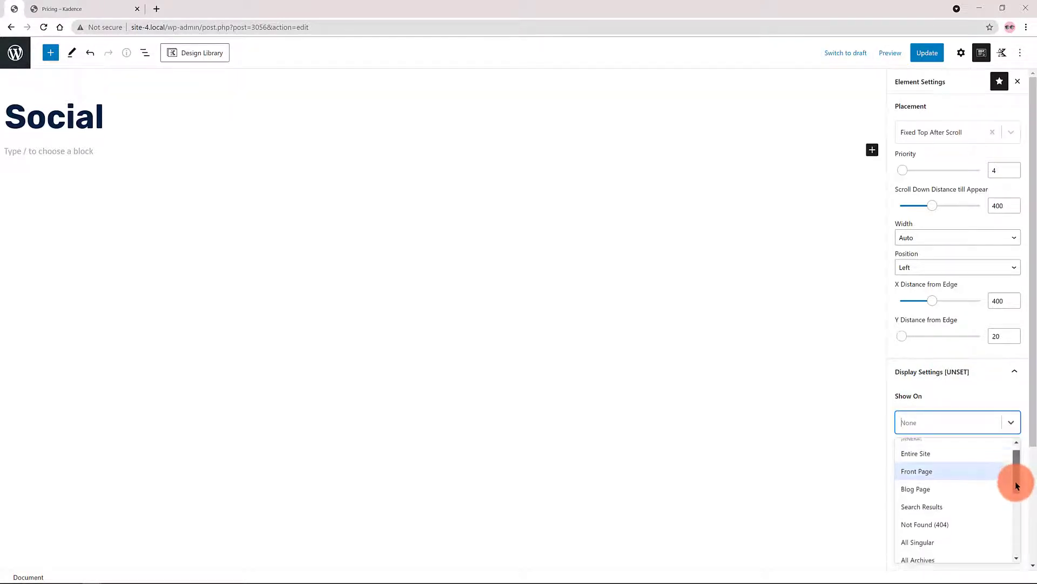
pyautogui.scroll(-5, 1010, 507)
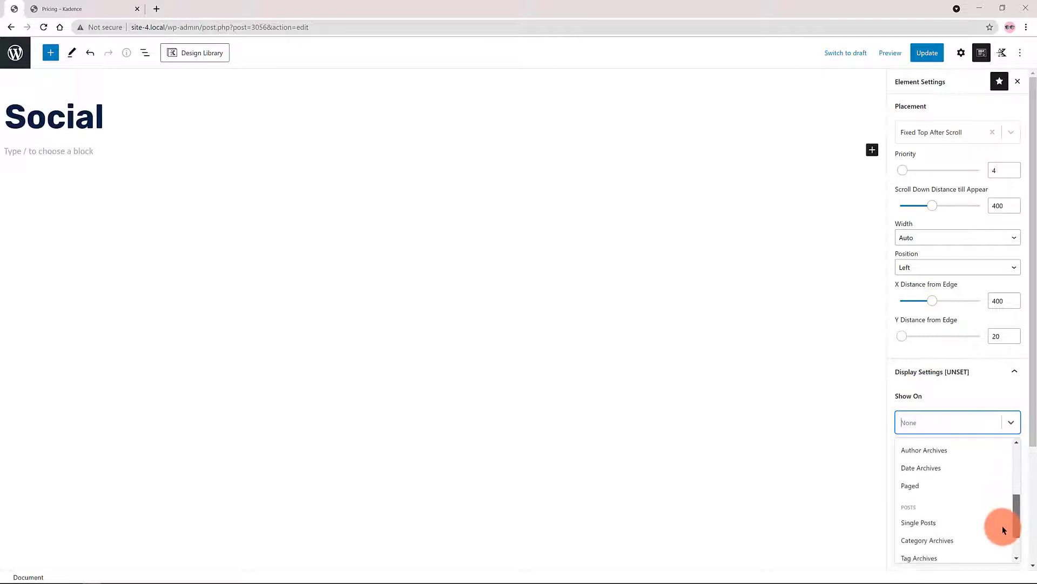
pyautogui.scroll(-2, 1003, 534)
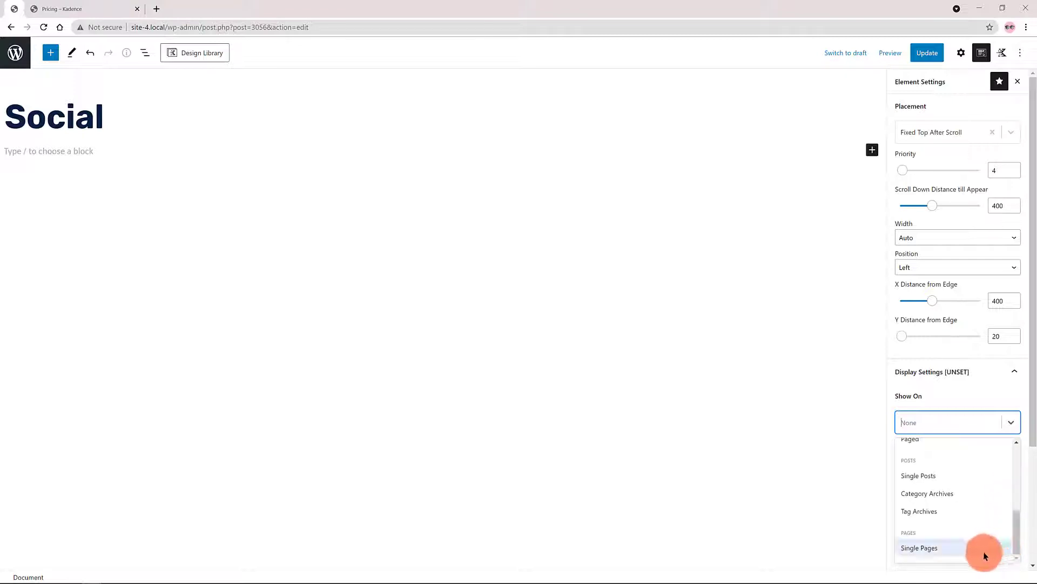
pyautogui.click(981, 550)
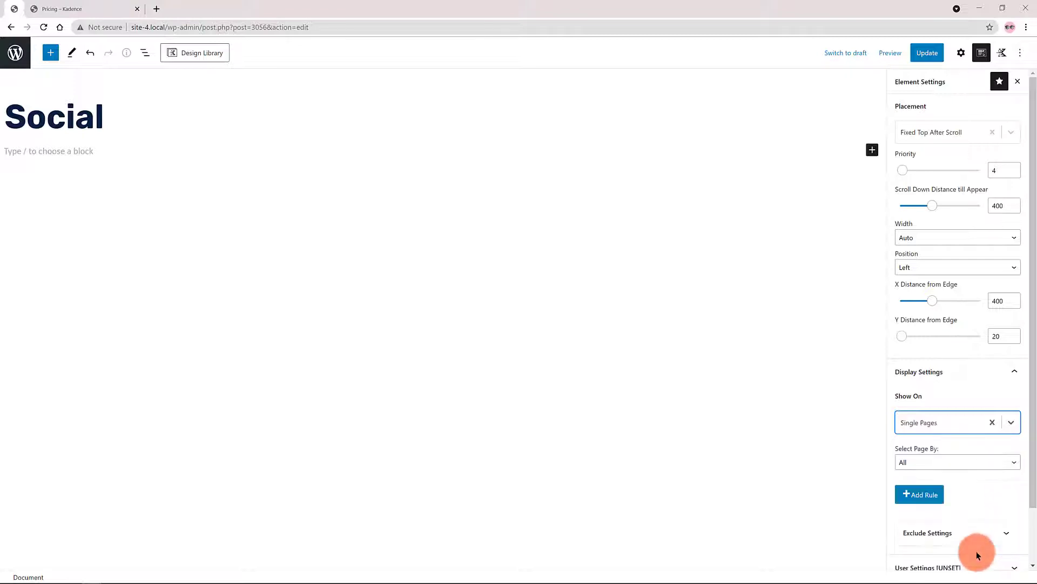
# Restrict the display rule to individually selected pages, choose the Pricing page, and collapse the display settings.
pyautogui.click(934, 461)
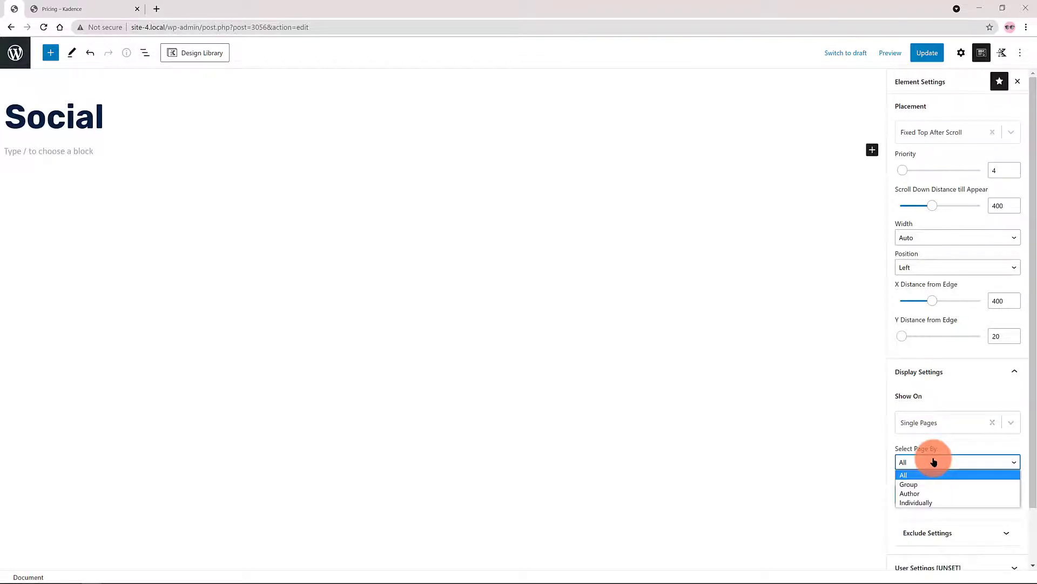
pyautogui.click(932, 502)
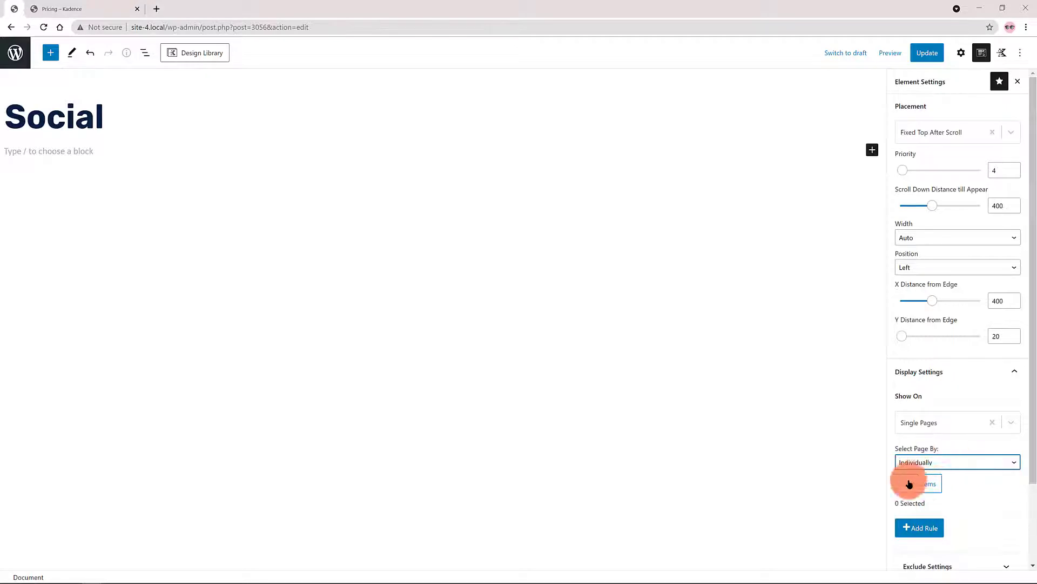
pyautogui.click(938, 484)
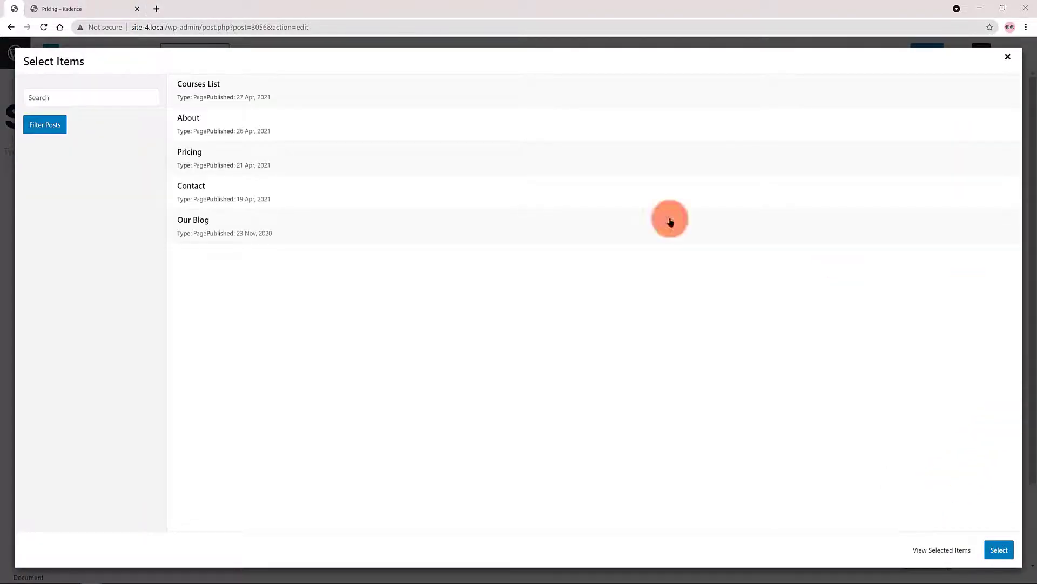
pyautogui.click(198, 162)
pyautogui.click(999, 550)
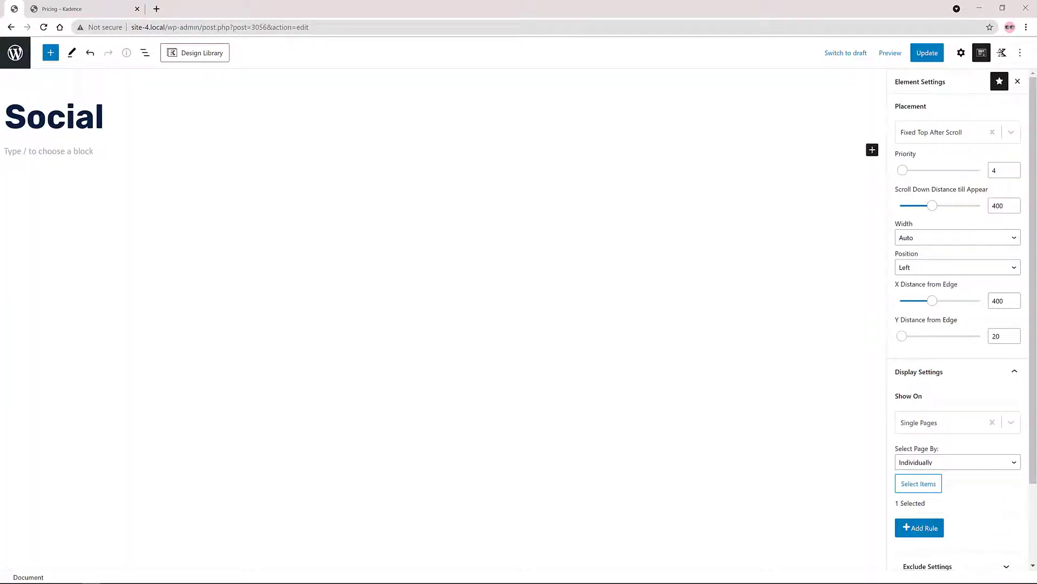
pyautogui.scroll(-1, 1000, 378)
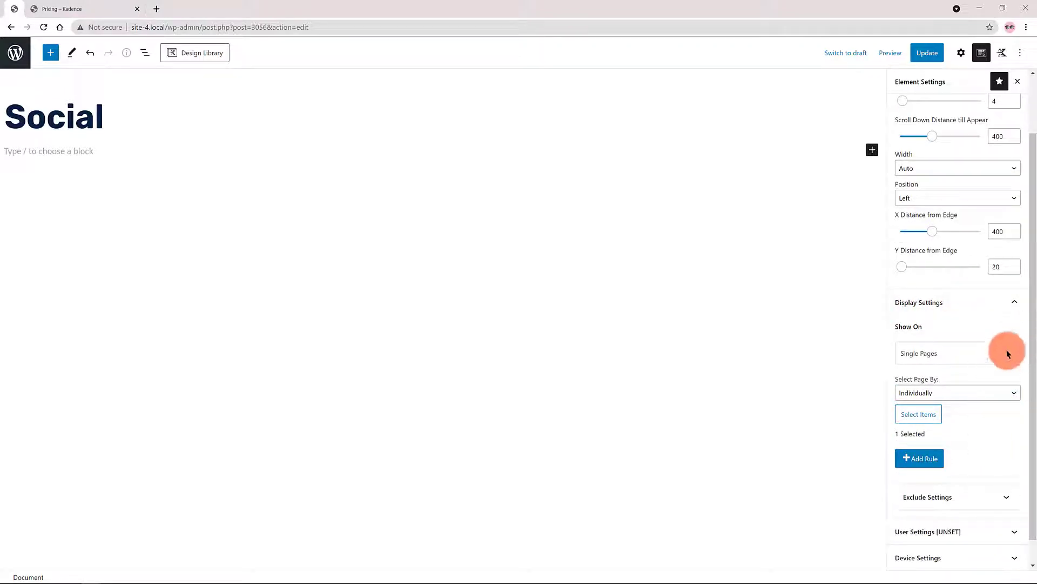
pyautogui.click(1012, 302)
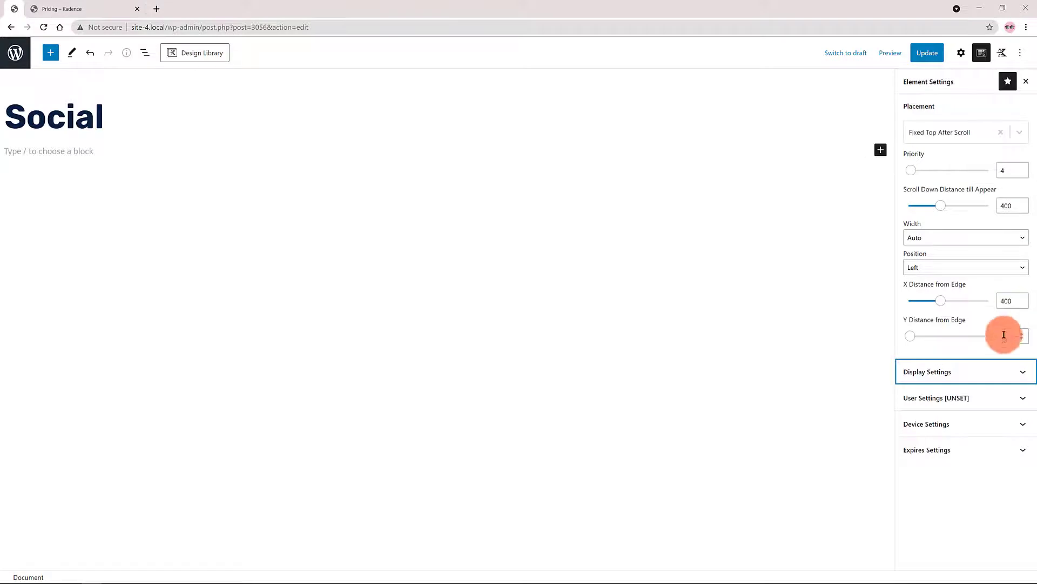
# Set the element's user rule to be visible to All Users, expand the device settings, and update the element.
pyautogui.click(1014, 400)
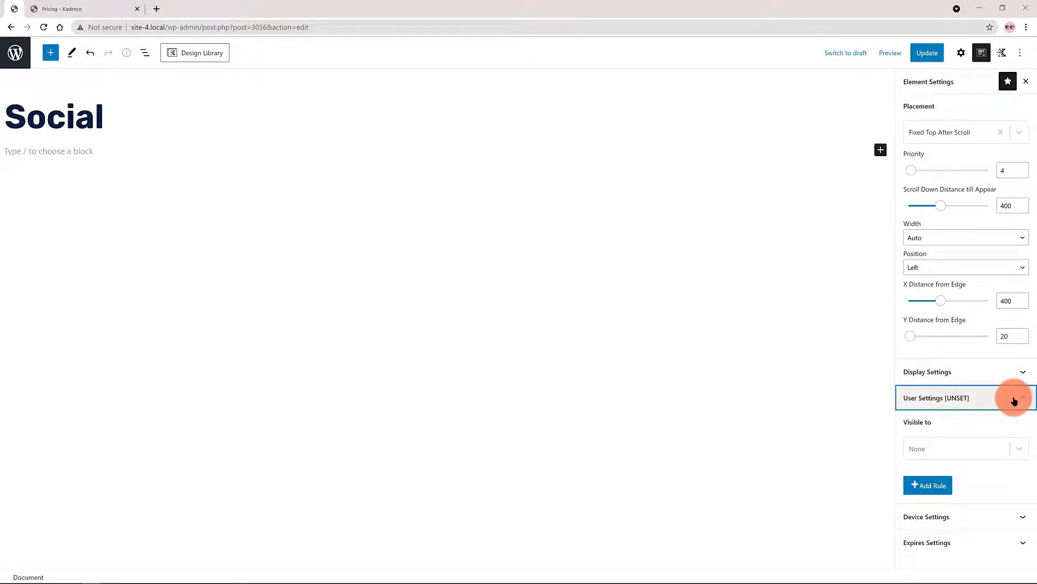
pyautogui.click(930, 448)
pyautogui.click(919, 489)
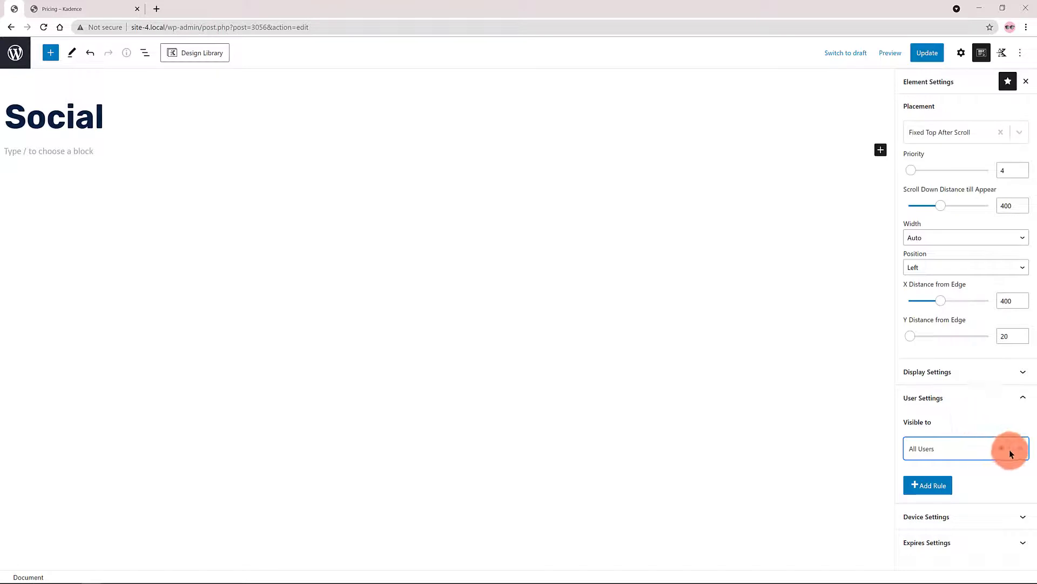
pyautogui.click(962, 517)
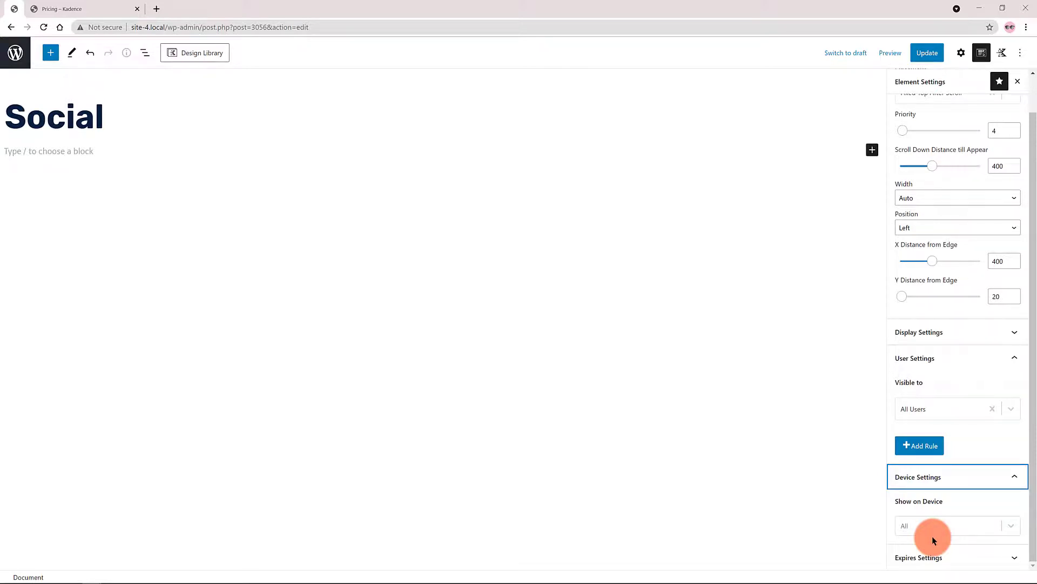
pyautogui.click(927, 53)
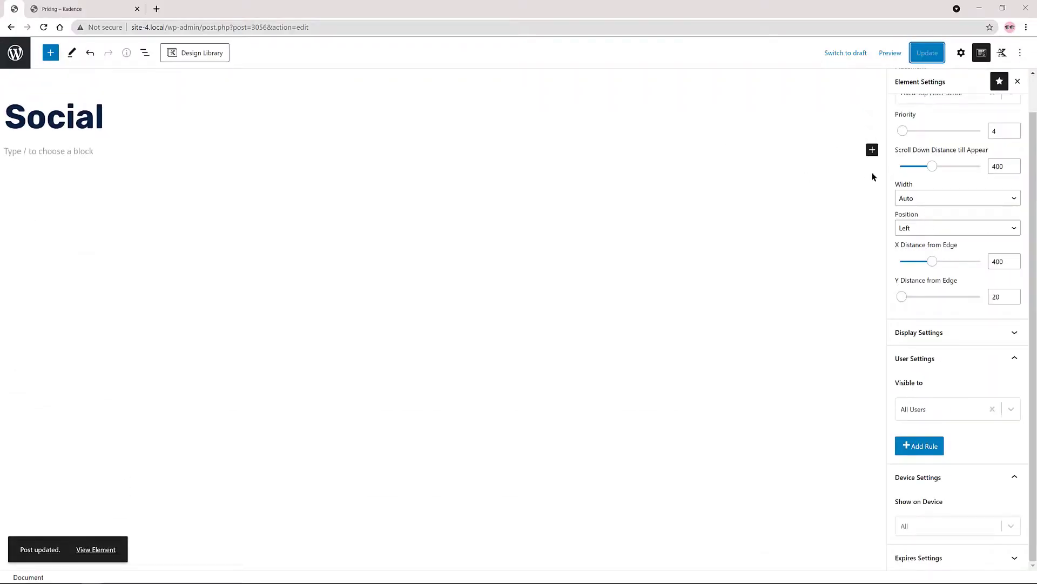
# Insert a Row Layout block with two columns, a narrow one-third left column and a two-thirds right column.
pyautogui.click(872, 151)
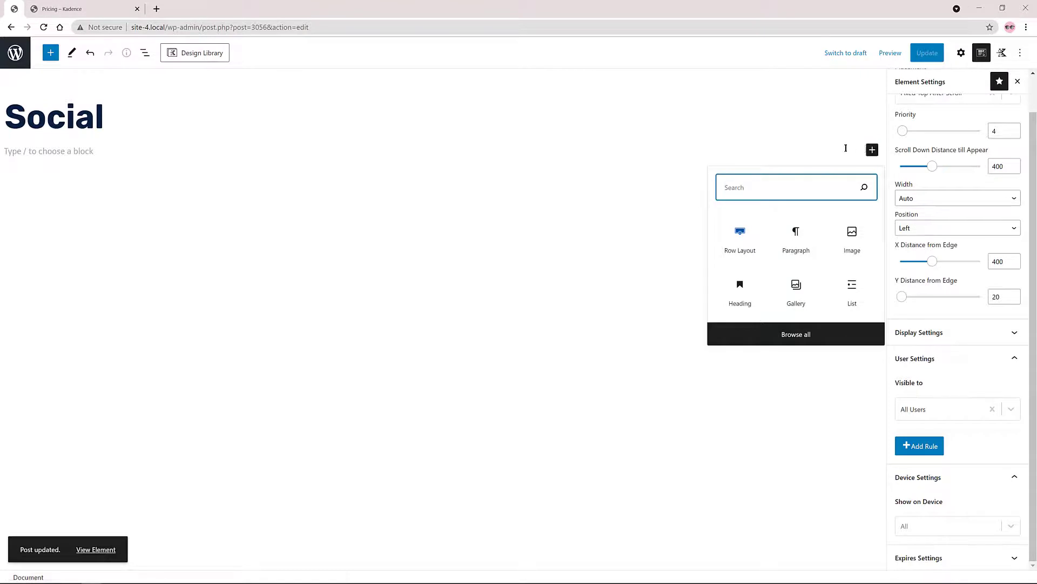
pyautogui.click(740, 250)
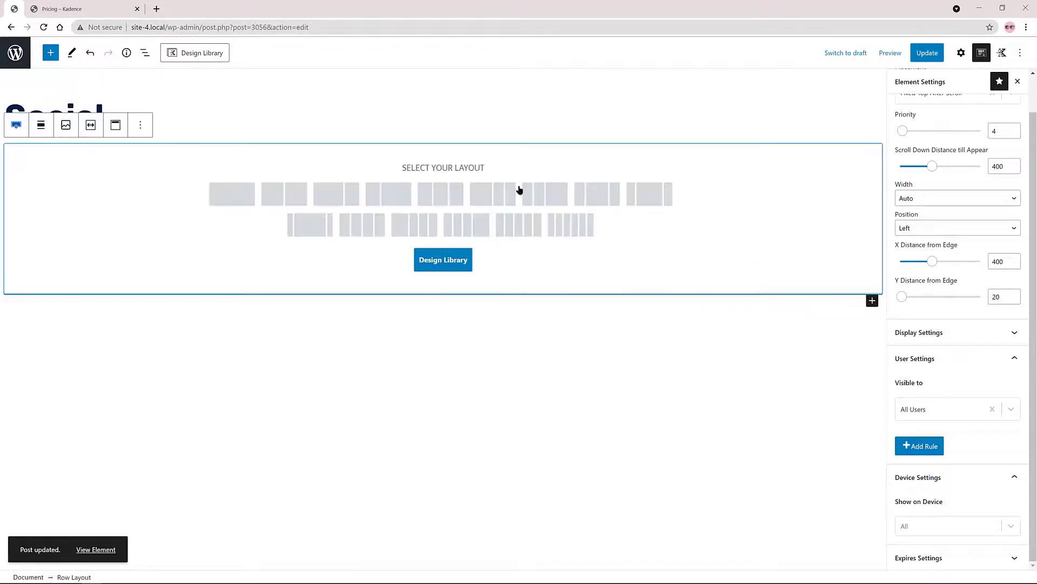
pyautogui.click(385, 188)
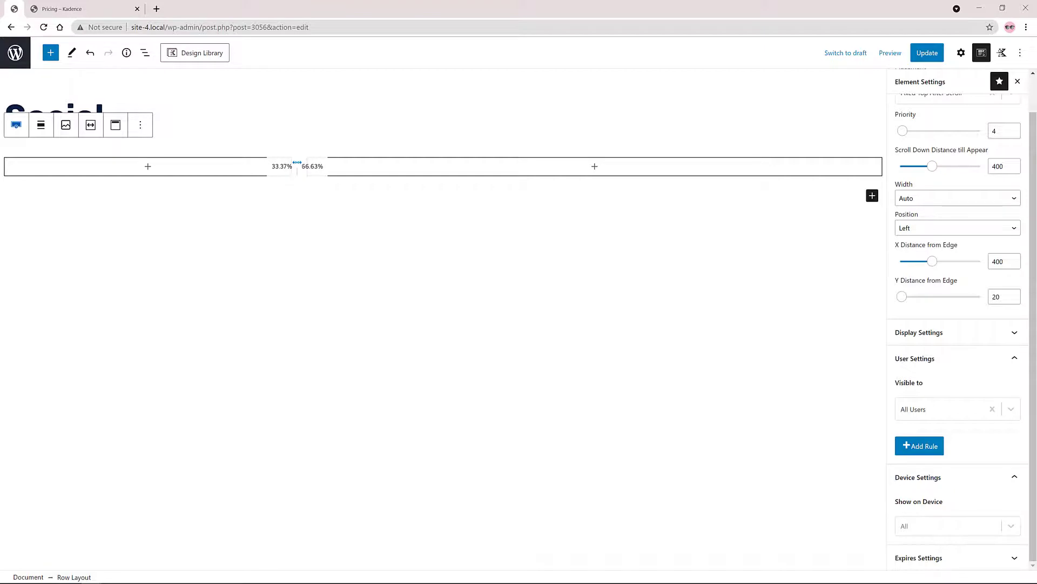
# Add an Icon block to the row's left section.
pyautogui.click(162, 172)
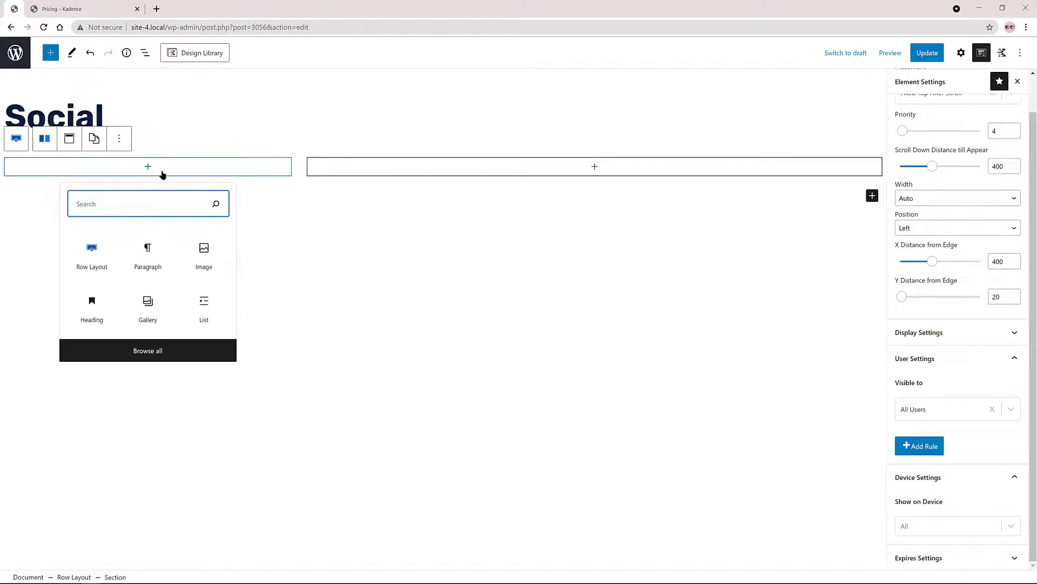
pyautogui.write('Icon')
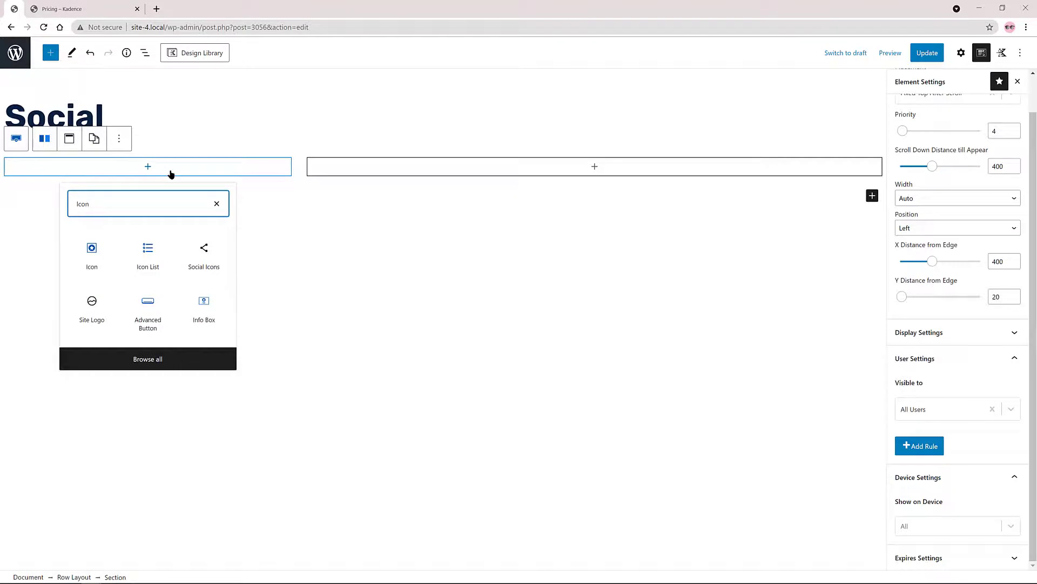
pyautogui.click(107, 255)
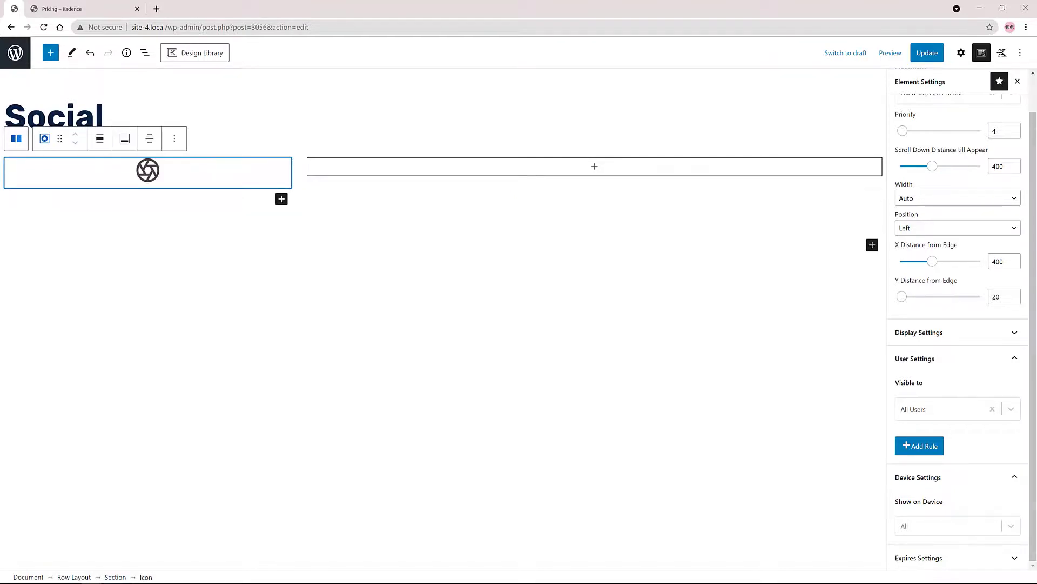
# Left-align the text of the left section and set its linked padding and margin to 0 px.
pyautogui.click(114, 577)
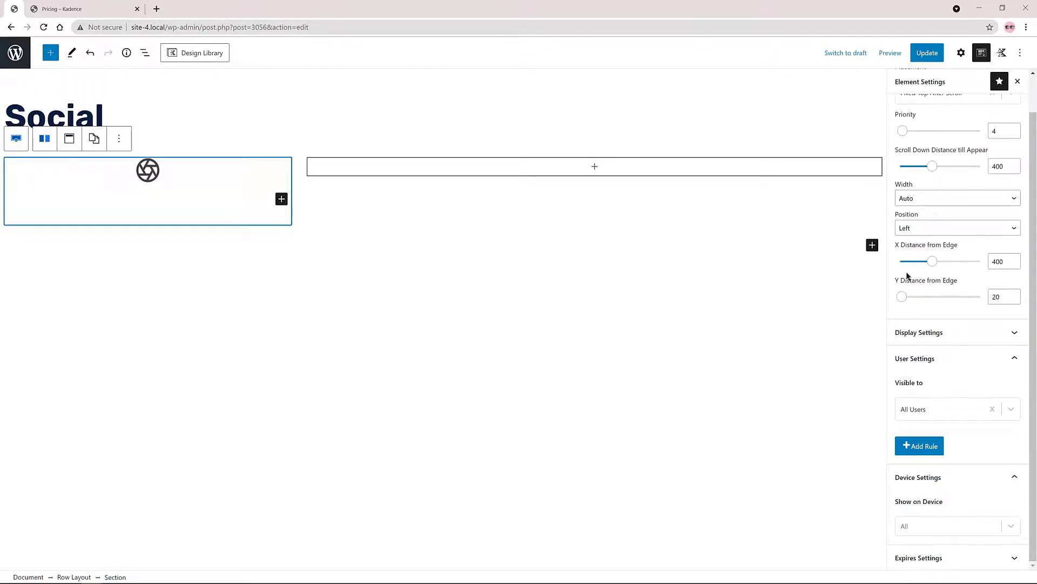
pyautogui.click(961, 52)
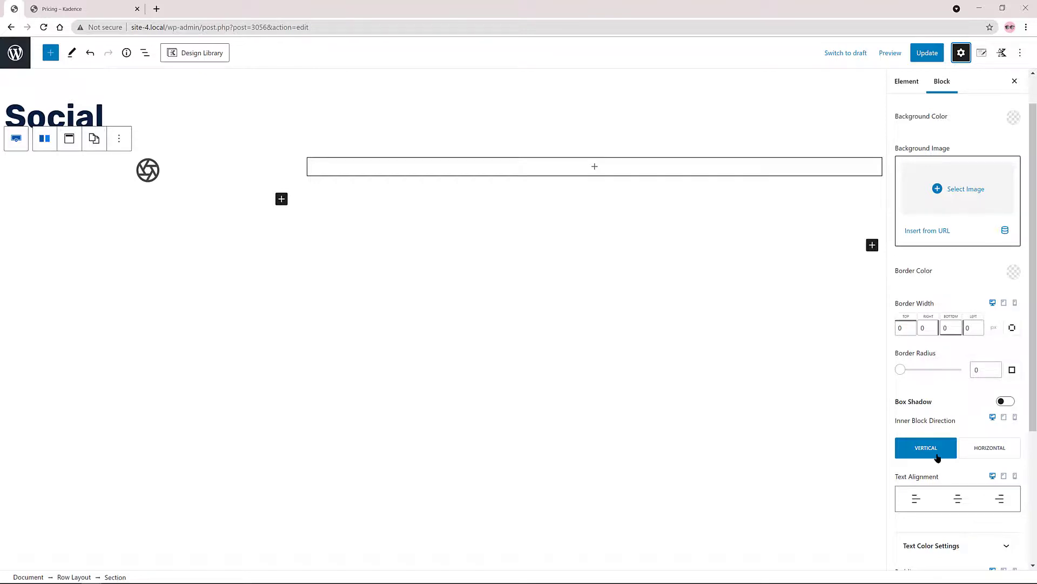
pyautogui.scroll(-3, 943, 464)
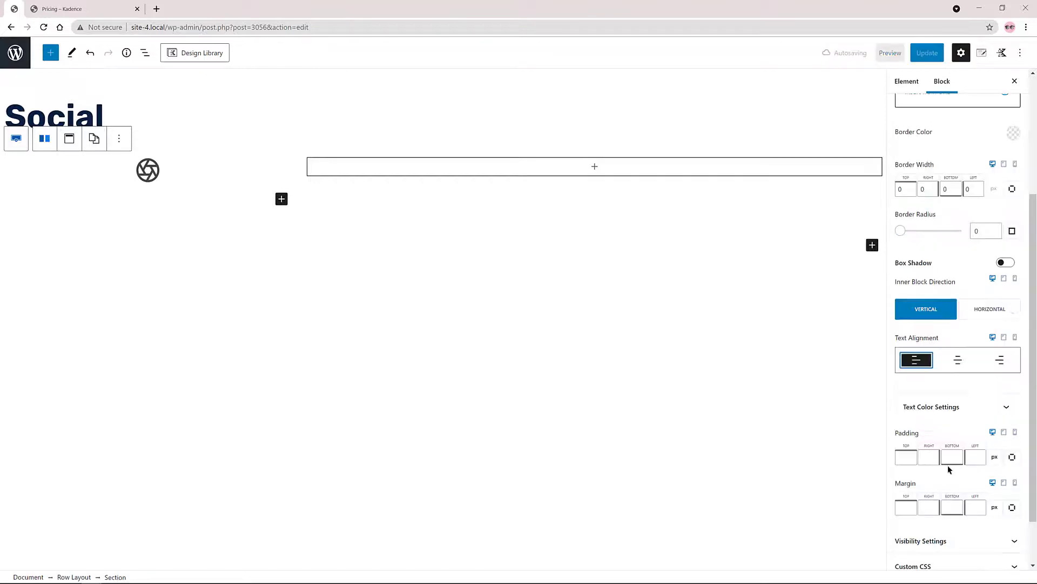
pyautogui.click(1012, 456)
pyautogui.click(902, 452)
pyautogui.doubleClick(976, 450)
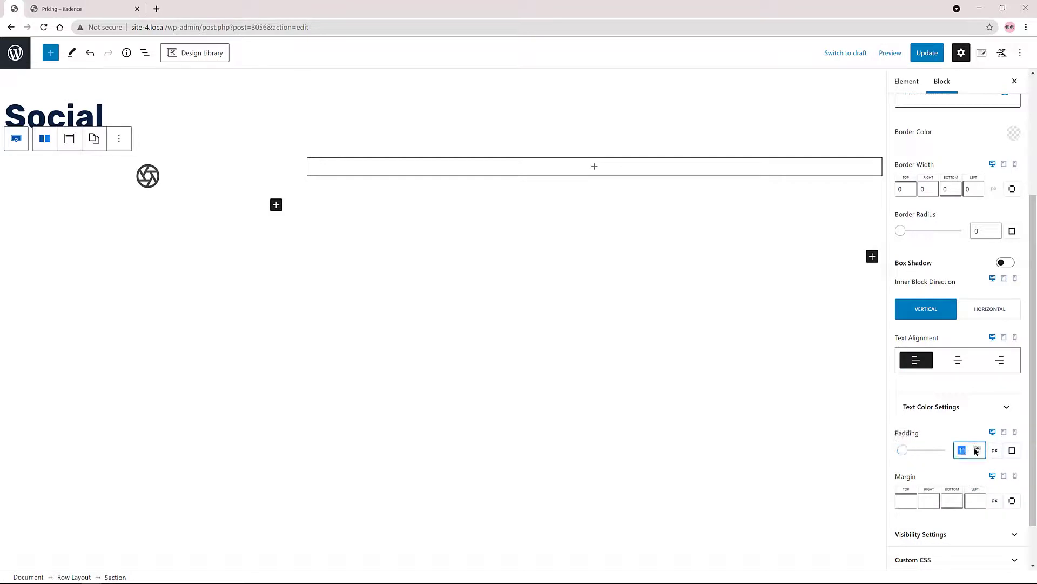
pyautogui.write('0')
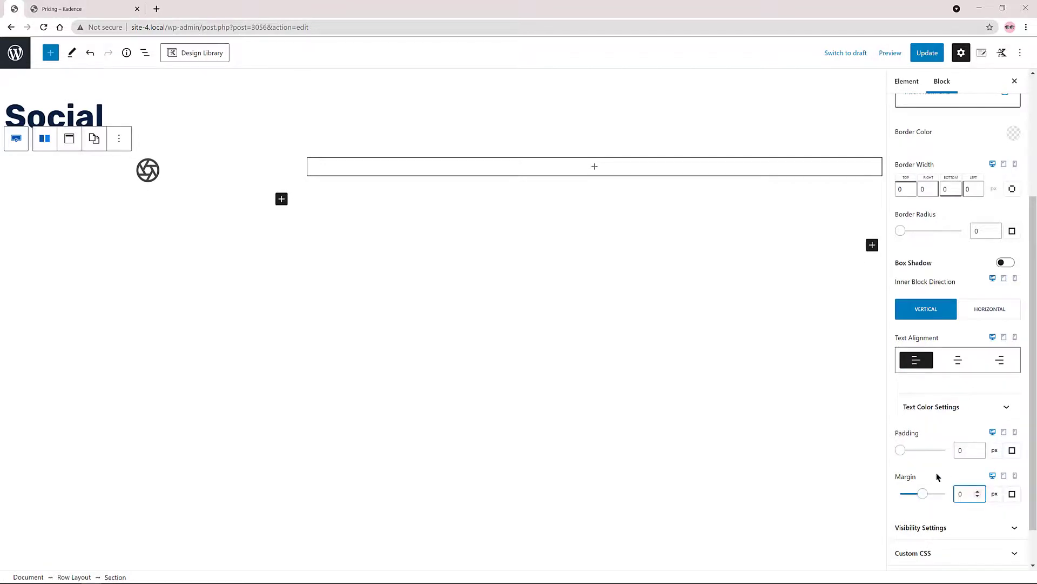
pyautogui.click(938, 477)
# Left-align the Icon block and replace its default icon with the outlined Facebook icon.
pyautogui.click(148, 170)
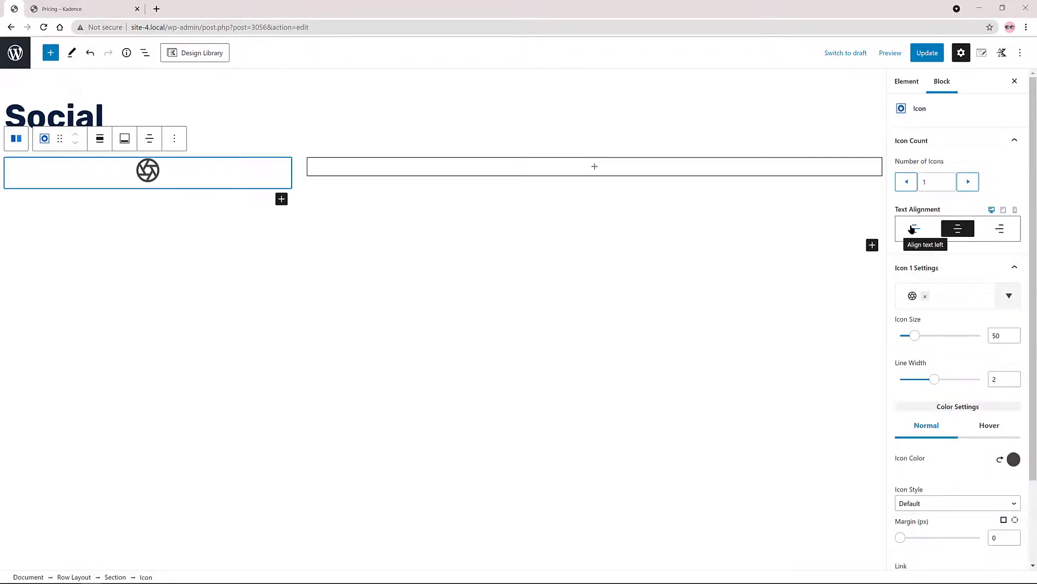
pyautogui.click(913, 229)
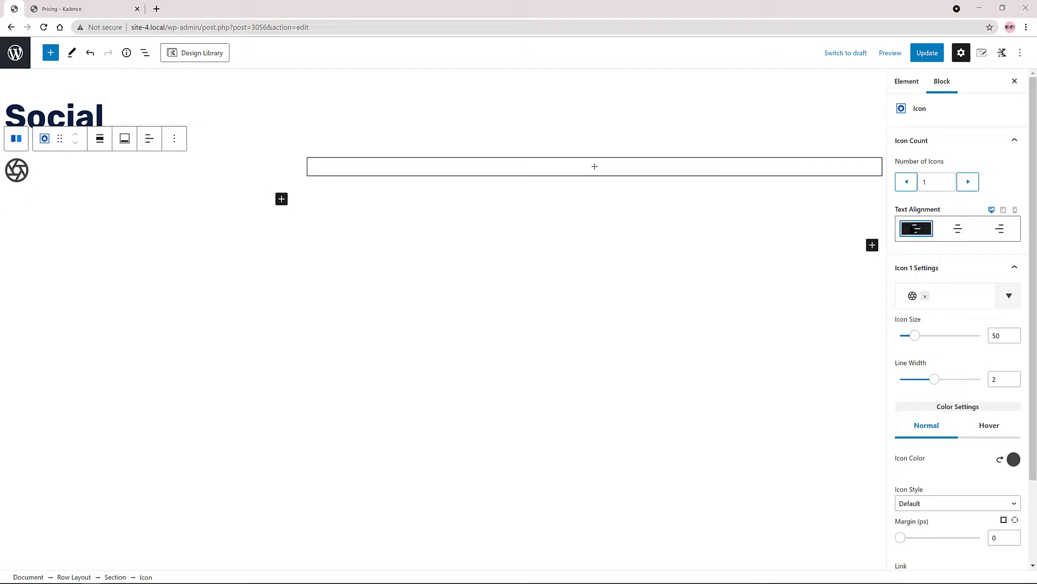
pyautogui.click(925, 296)
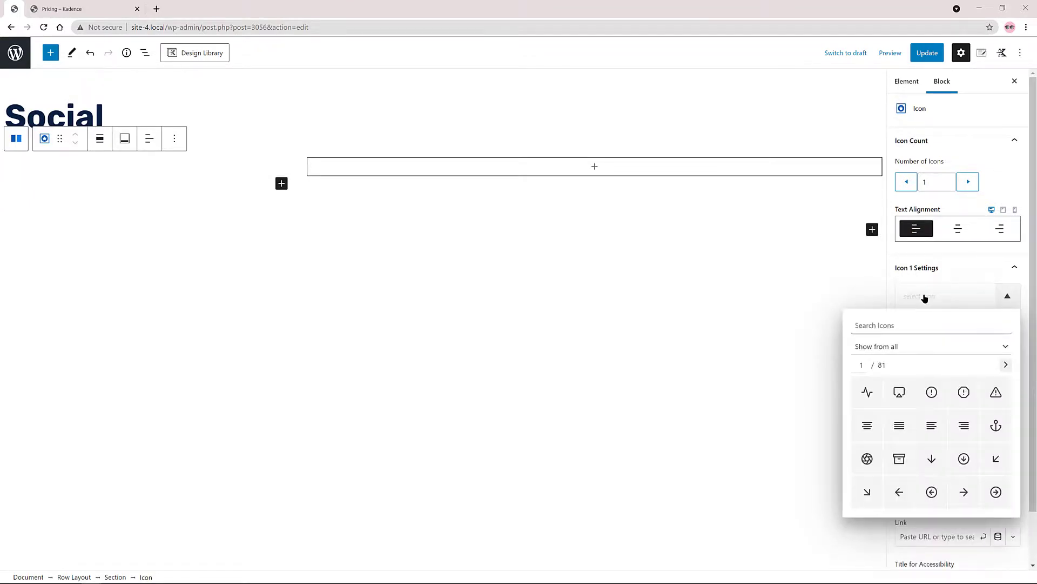
pyautogui.write('face')
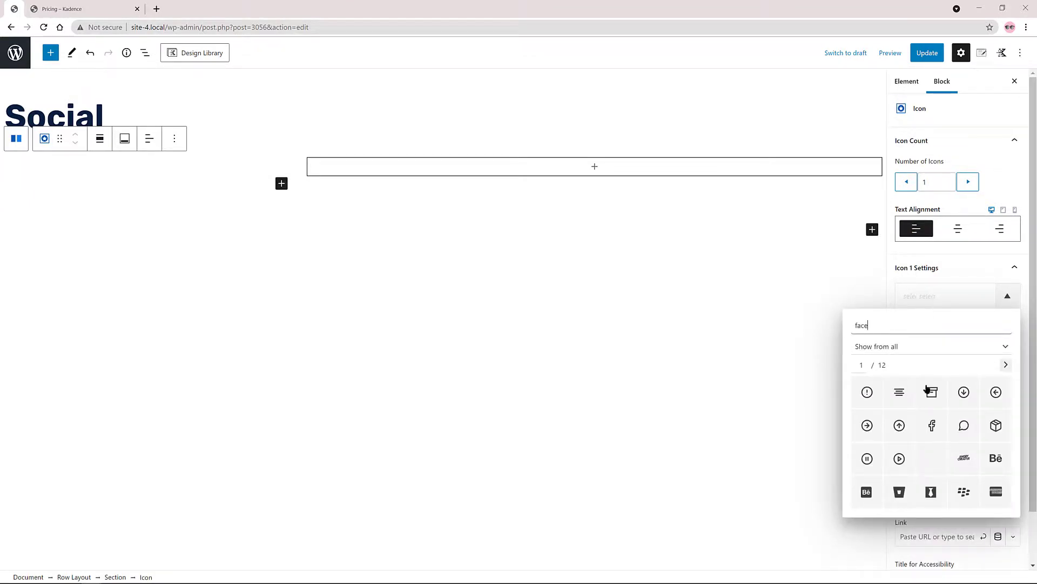
pyautogui.click(933, 427)
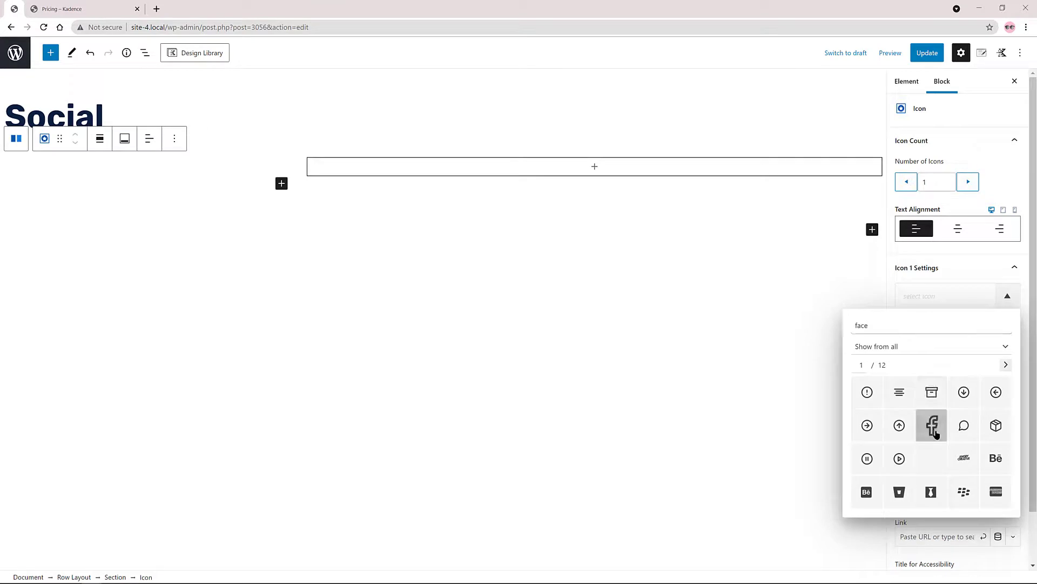
pyautogui.click(799, 410)
# Set the Facebook icon's size to 32 and its normal color to the dark navy palette color 0A1F41.
pyautogui.moveTo(1002, 336); pyautogui.dragTo(986, 338)
pyautogui.write('32')
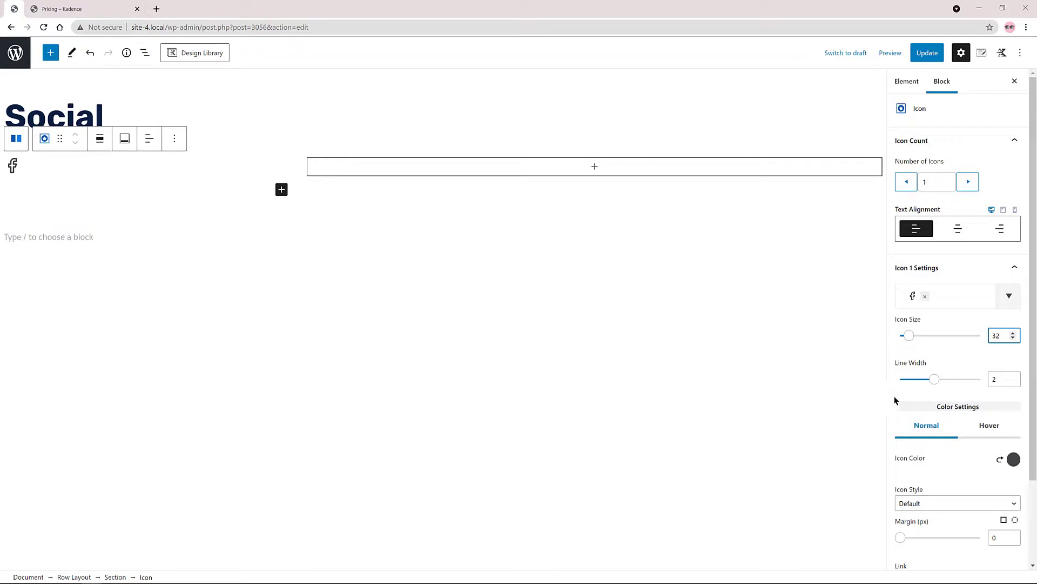
pyautogui.click(926, 394)
pyautogui.scroll(-1, 967, 397)
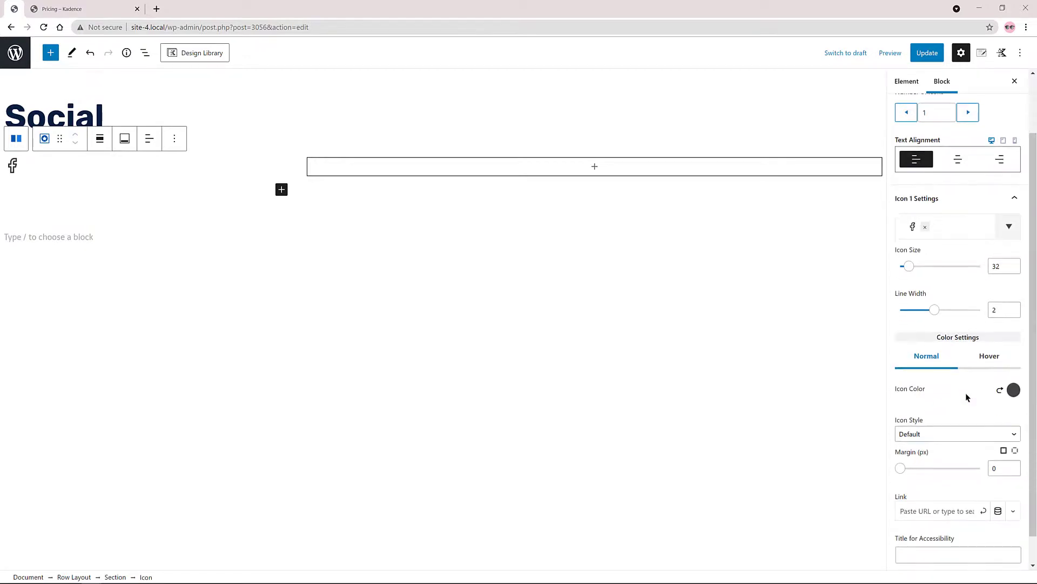
pyautogui.click(1014, 389)
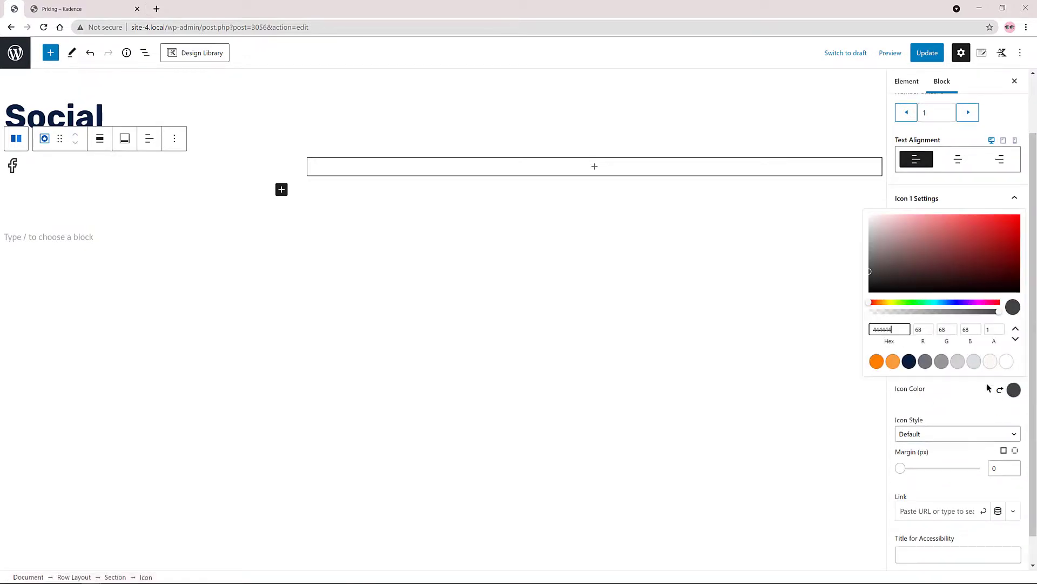
pyautogui.click(909, 362)
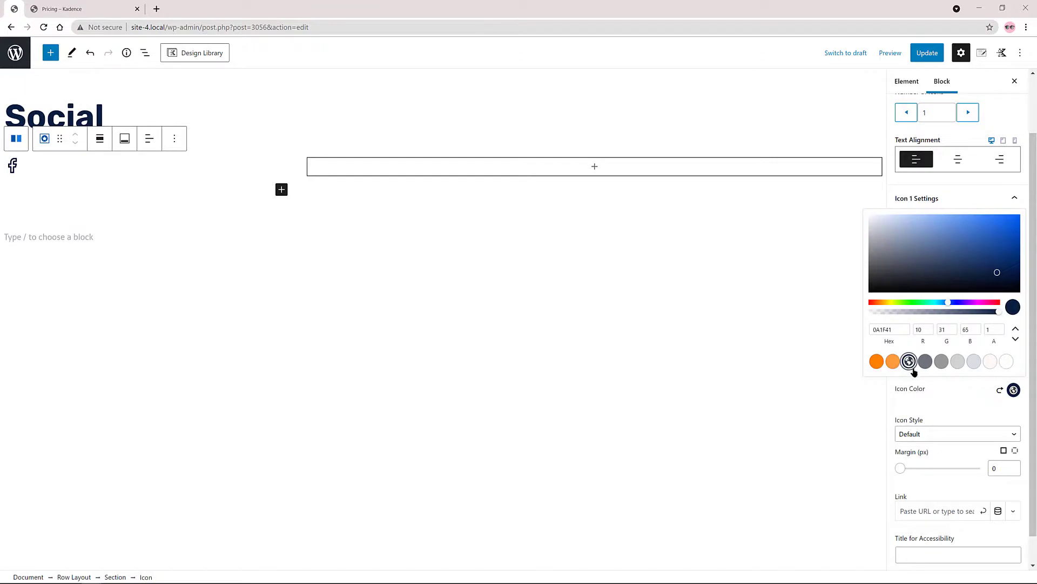
pyautogui.click(966, 404)
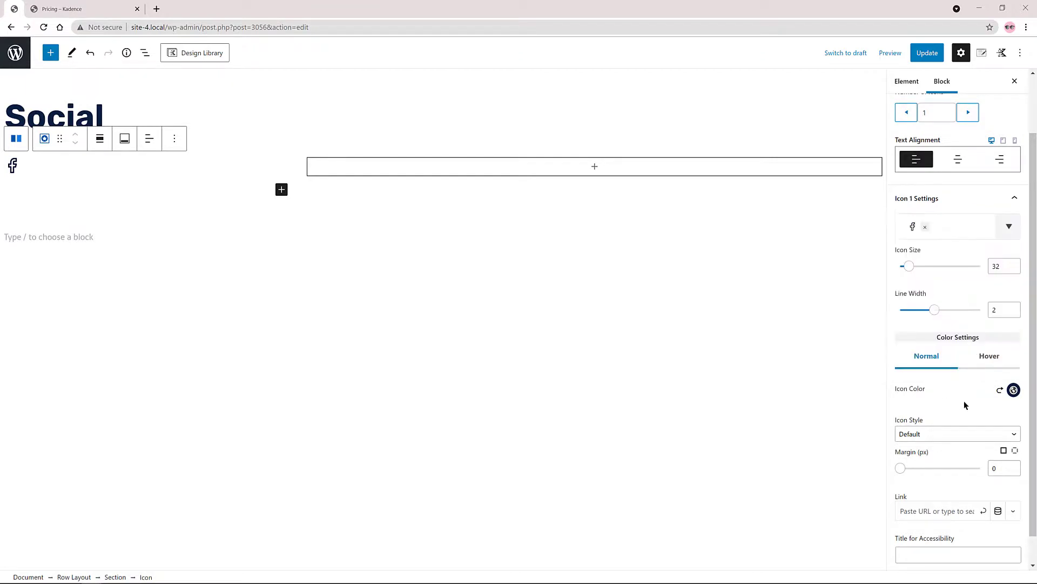
# Set the Facebook icon's hover color to the lighter orange palette color.
pyautogui.click(997, 359)
pyautogui.click(1014, 390)
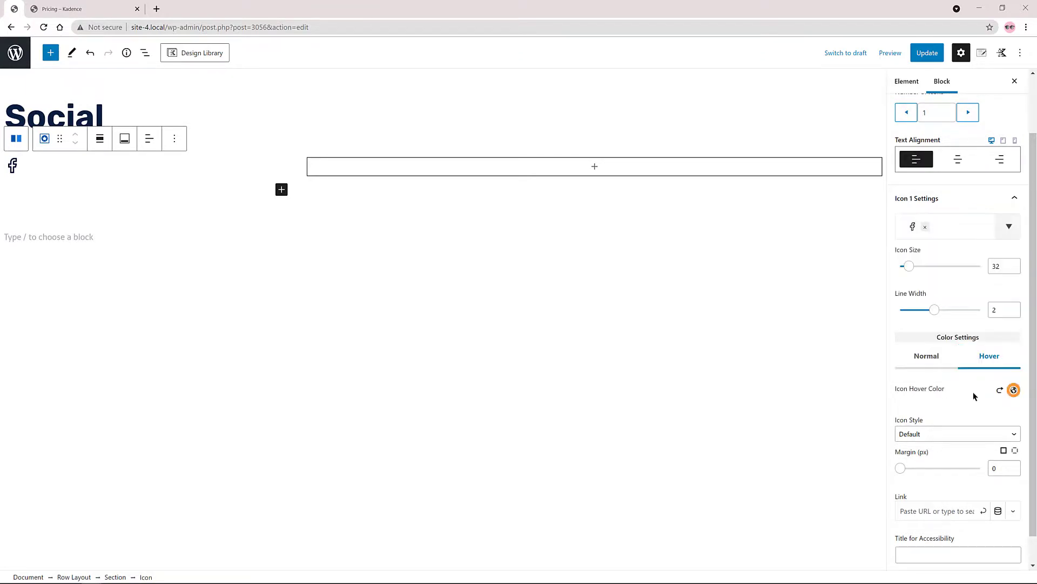
pyautogui.scroll(-1, 971, 392)
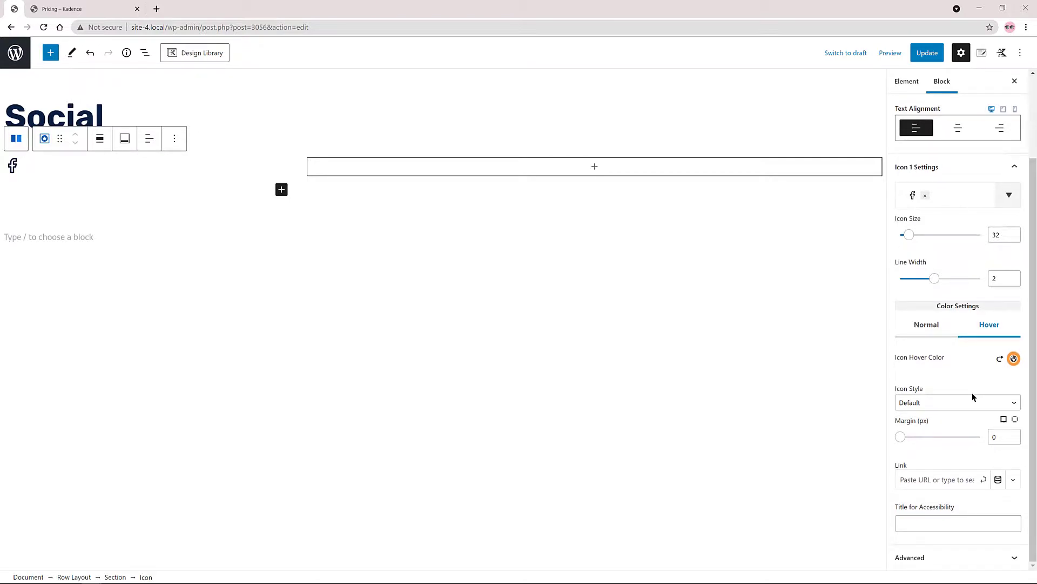
# Duplicate the Facebook Icon block twice within the left section.
pyautogui.click(174, 138)
pyautogui.click(185, 211)
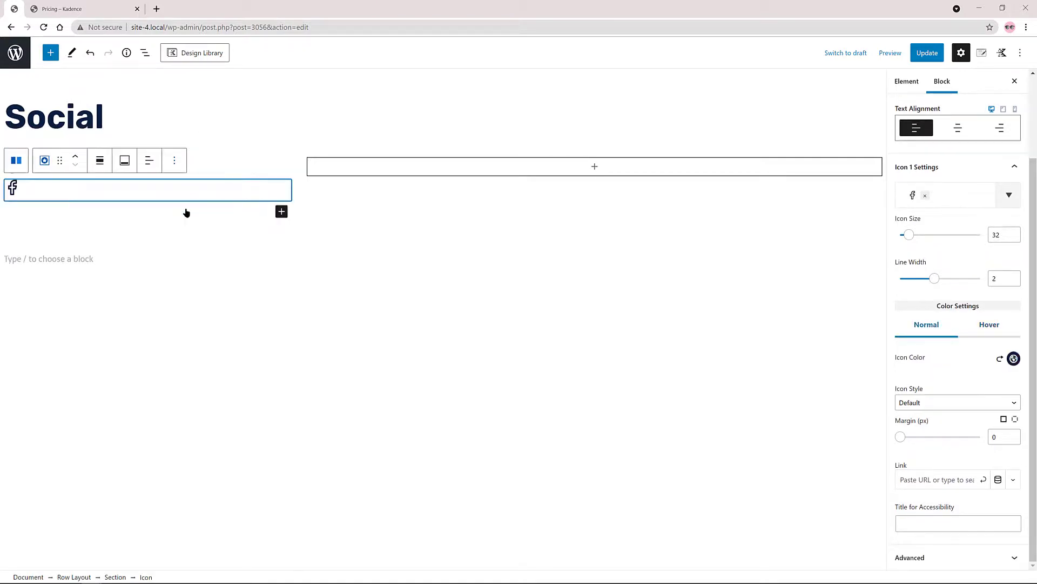
pyautogui.click(174, 163)
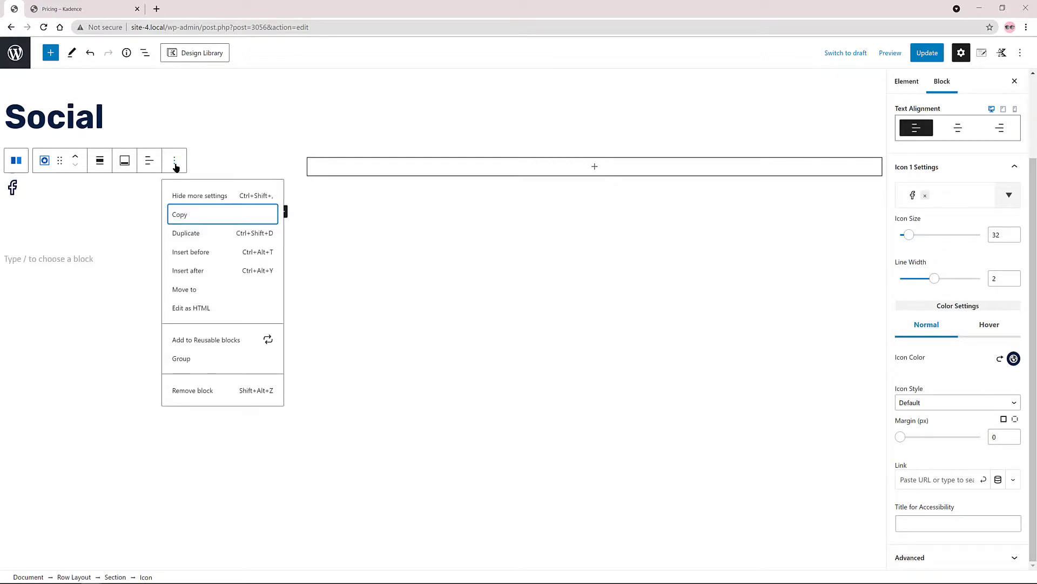
pyautogui.click(184, 233)
# Change the second Icon block's icon to Instagram and update the element.
pyautogui.click(76, 178)
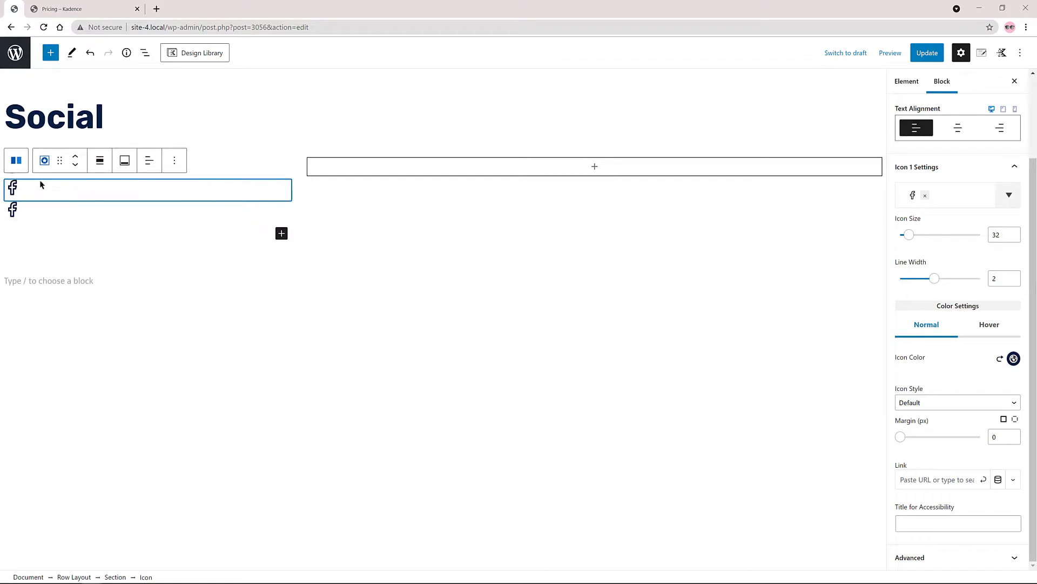
pyautogui.click(926, 296)
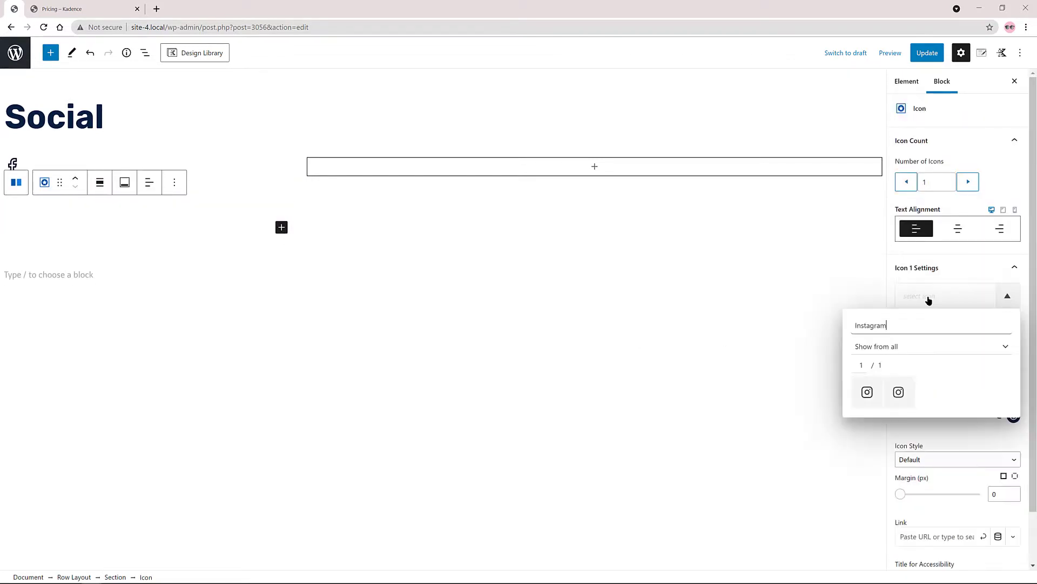
pyautogui.click(867, 392)
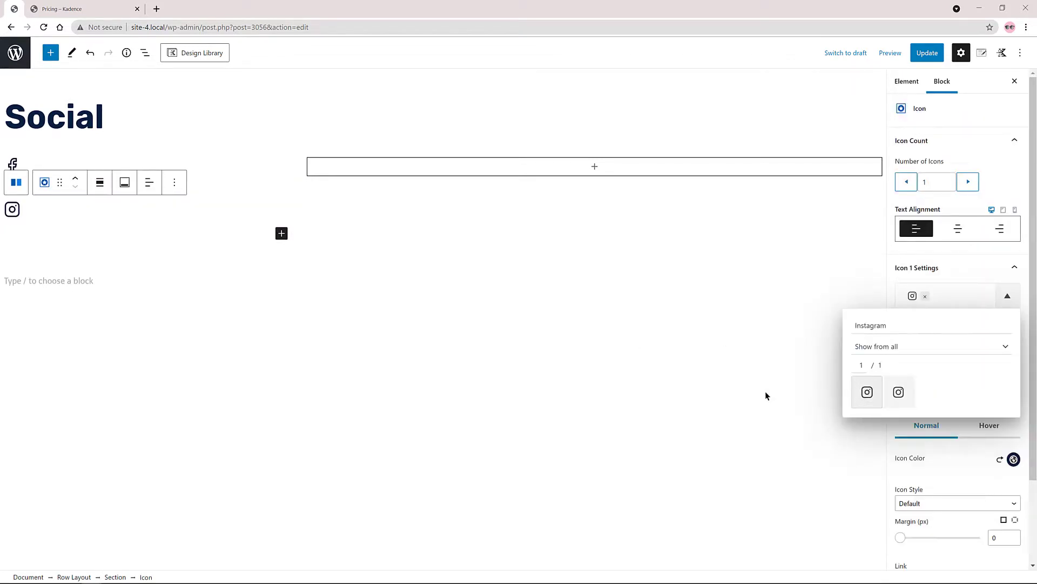
pyautogui.click(819, 365)
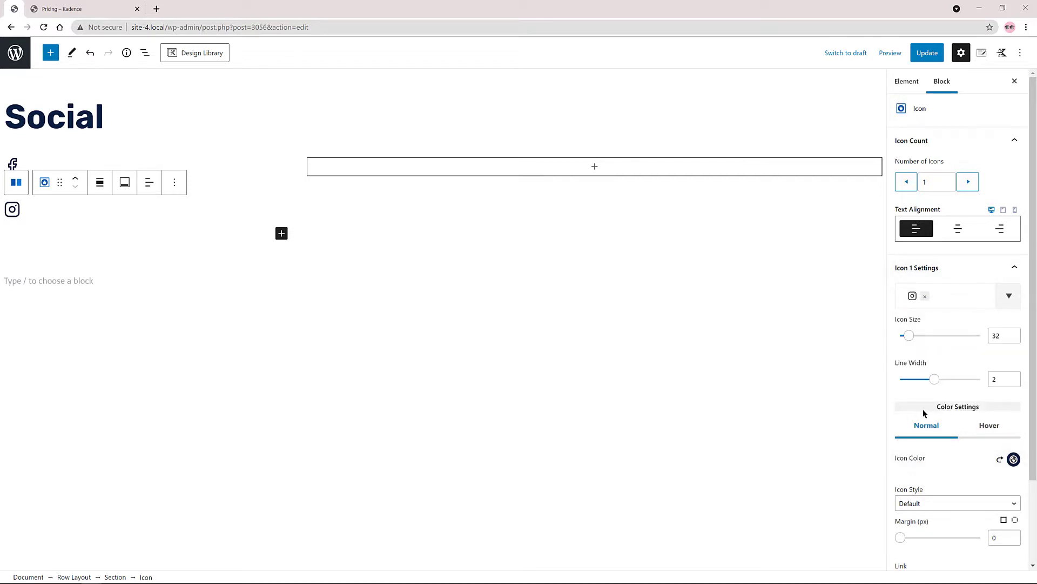
pyautogui.scroll(-2, 923, 413)
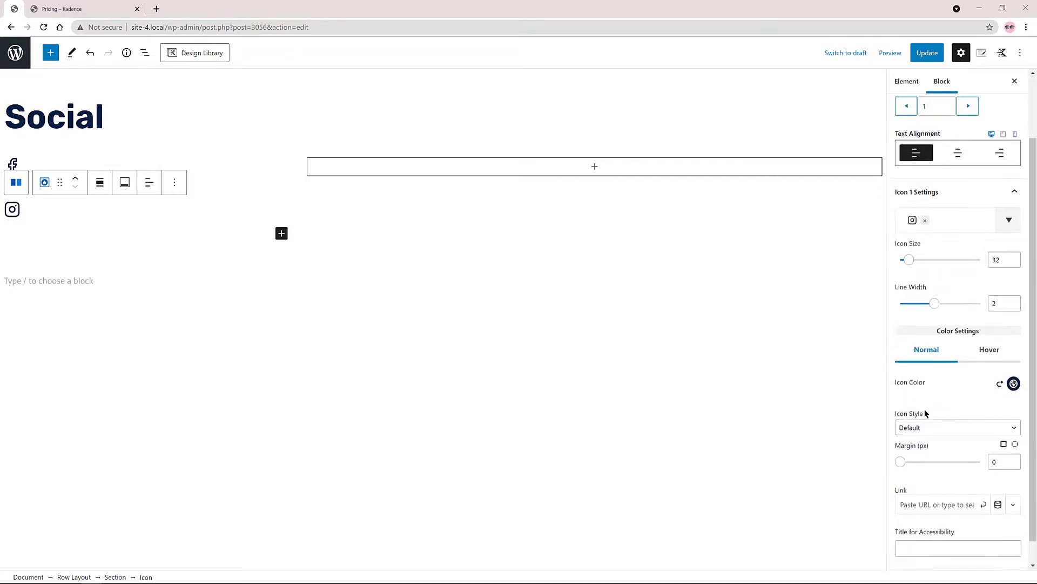
pyautogui.click(928, 54)
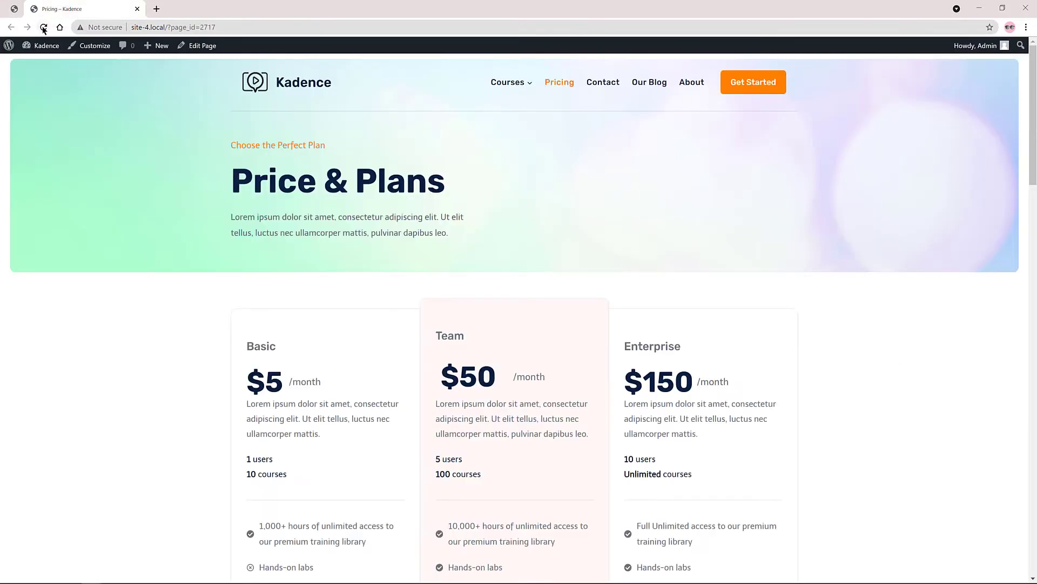
# Reload the live Pricing page and examine how the fixed social icons behave between the pricing tables and the footer.
pyautogui.click(43, 27)
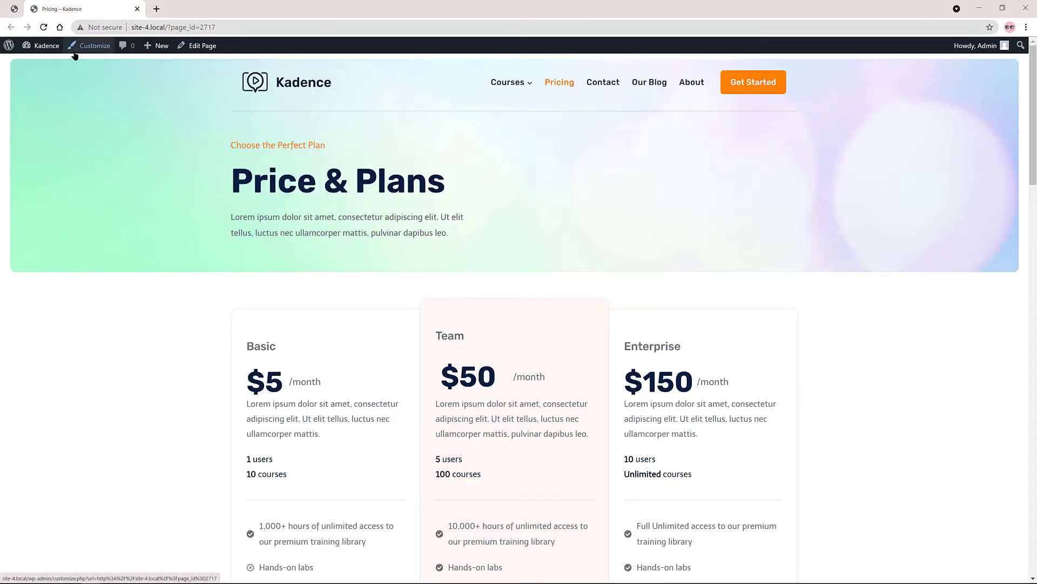
pyautogui.scroll(-5, 148, 78)
pyautogui.scroll(-5, 147, 80)
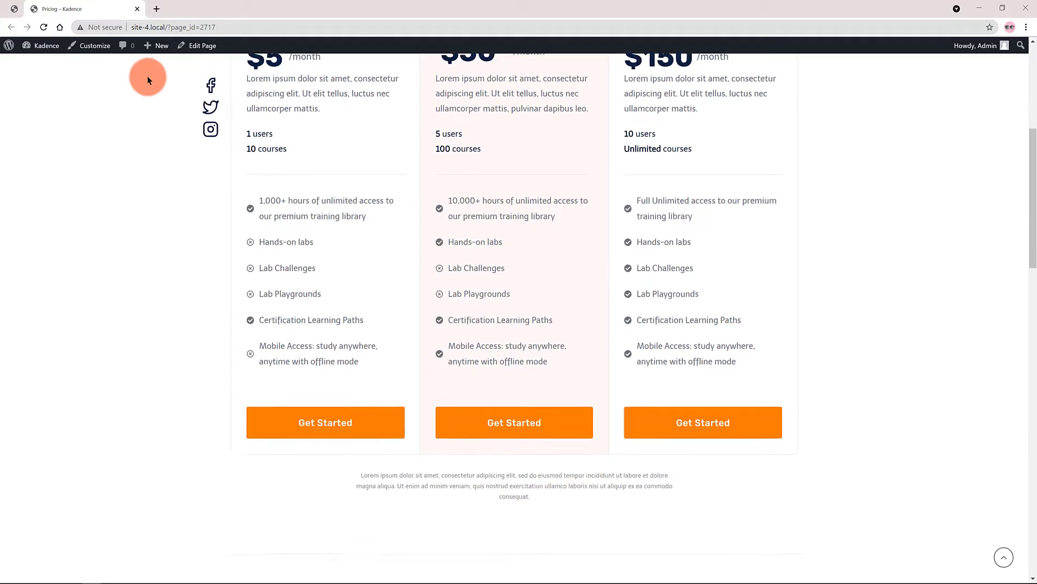
pyautogui.scroll(-9, 149, 86)
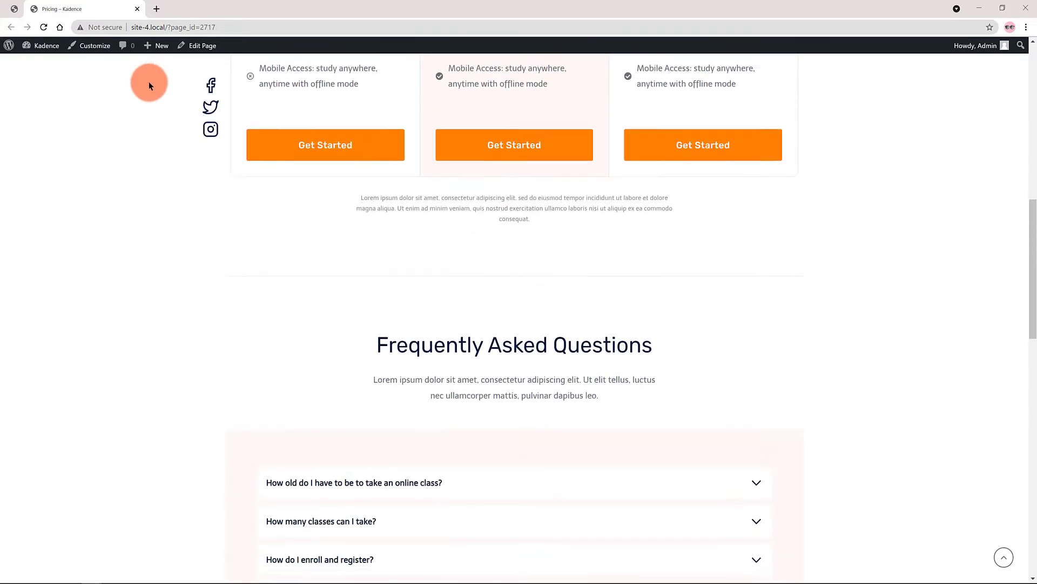
pyautogui.scroll(-6, 151, 87)
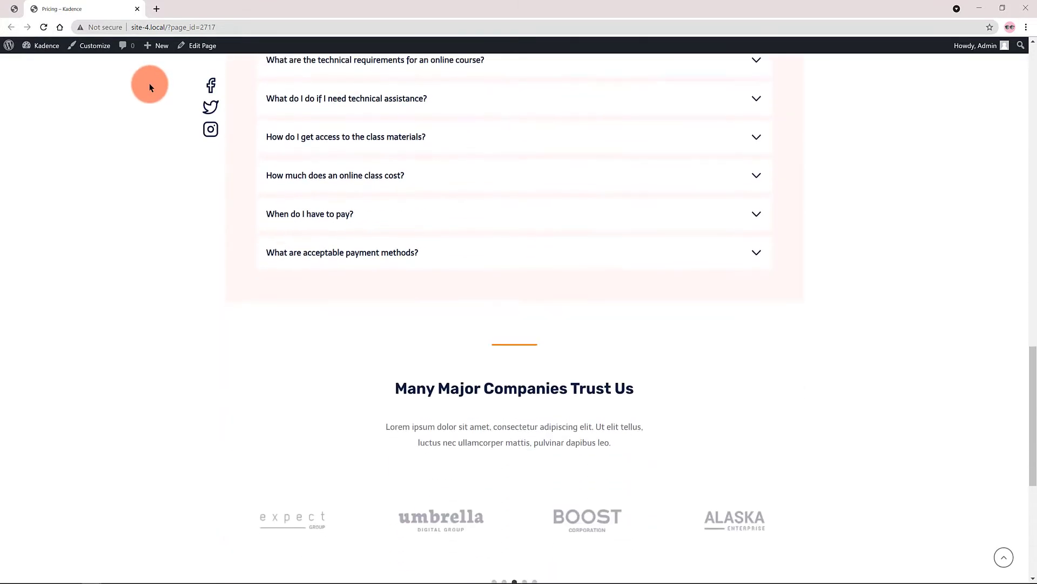
pyautogui.scroll(18, 149, 88)
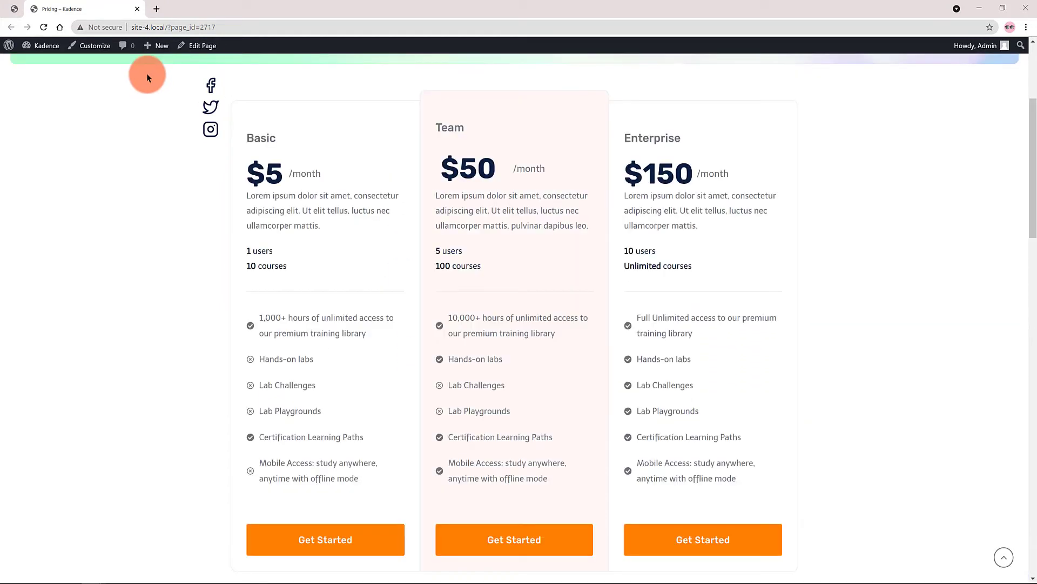
pyautogui.scroll(-1, 147, 73)
pyautogui.scroll(-1, 147, 75)
pyautogui.scroll(-6, 148, 81)
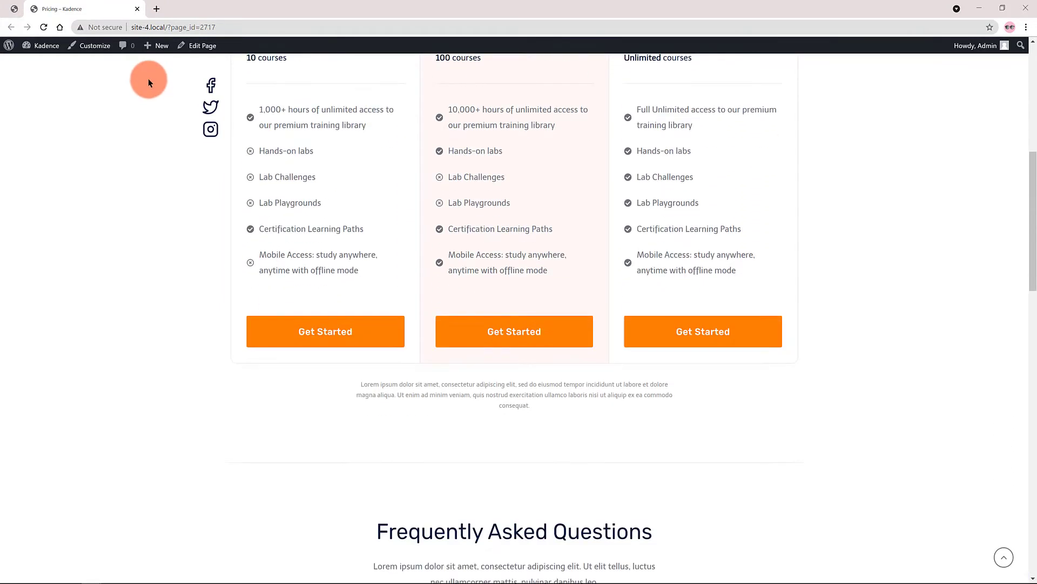
pyautogui.scroll(-9, 150, 86)
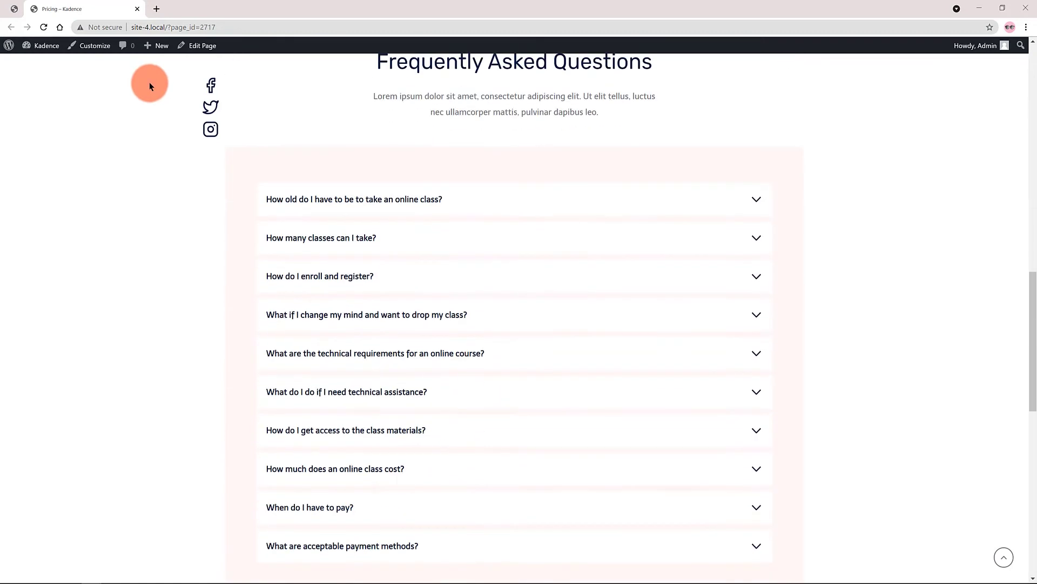
pyautogui.scroll(-4, 150, 88)
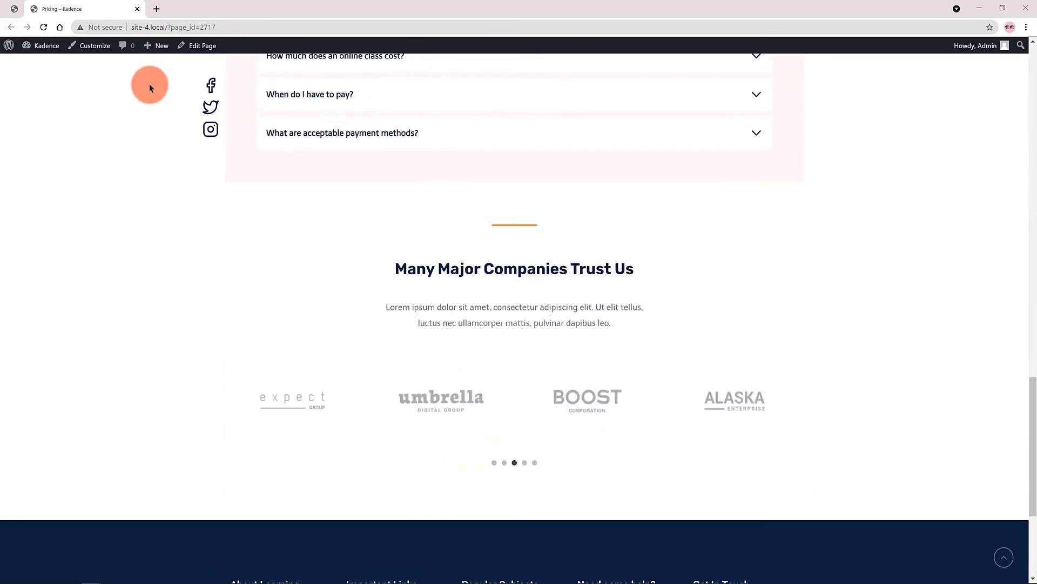
pyautogui.scroll(18, 148, 79)
pyautogui.scroll(-1, 147, 75)
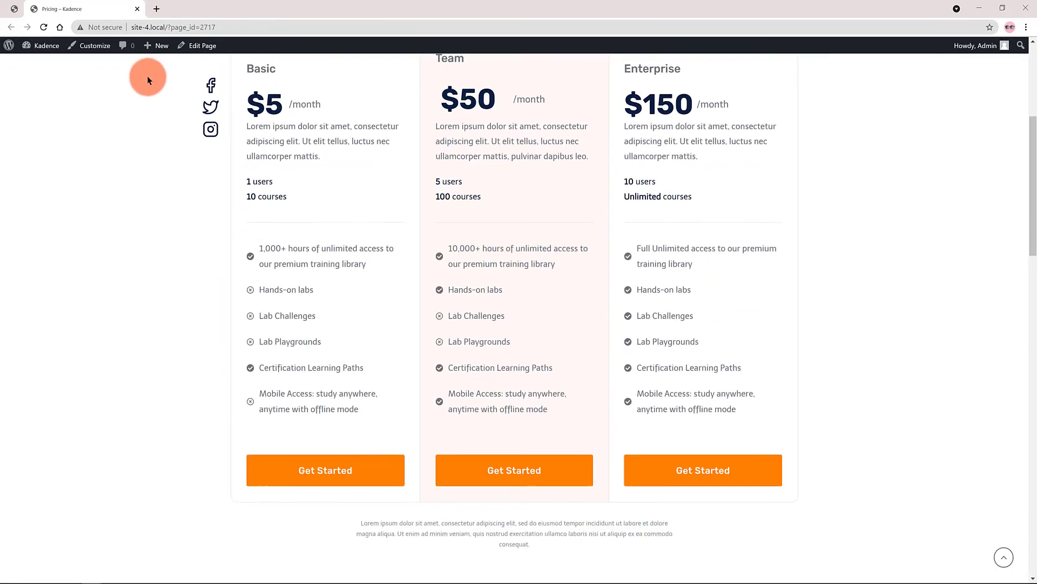
pyautogui.scroll(-3, 148, 79)
pyautogui.scroll(-3, 148, 80)
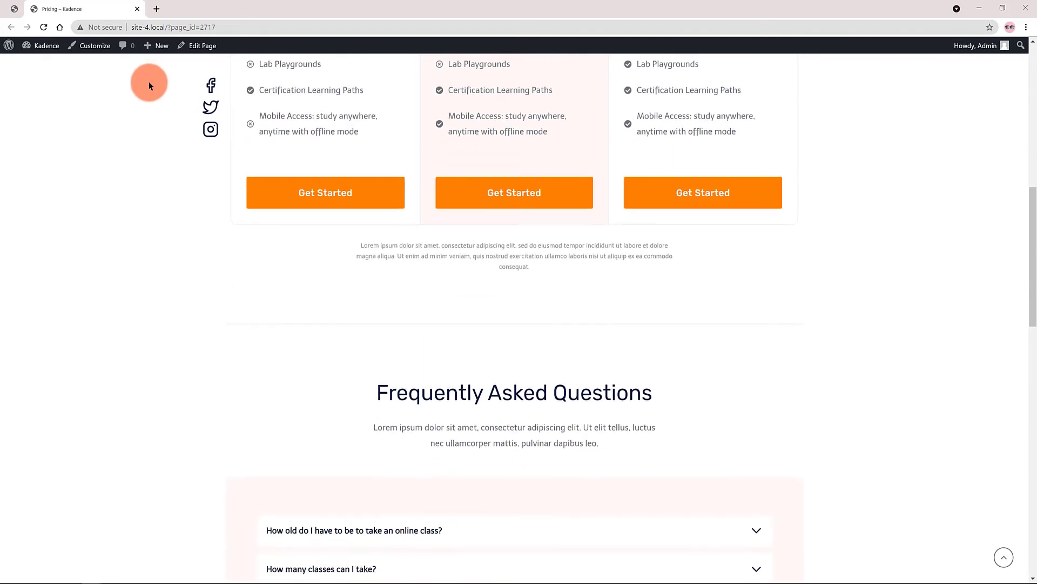
pyautogui.scroll(-6, 148, 82)
pyautogui.scroll(-5, 150, 85)
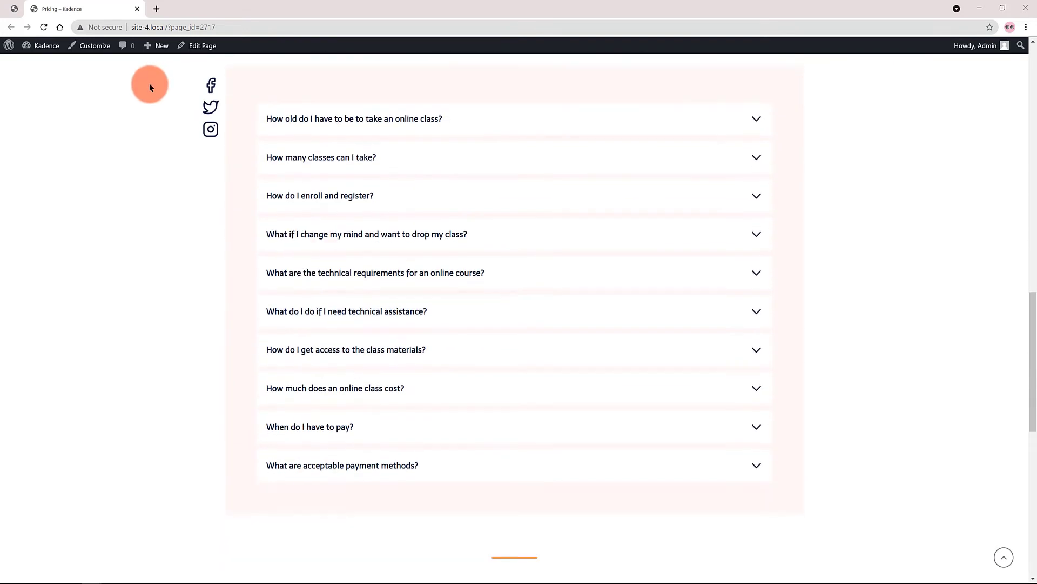
pyautogui.scroll(-3, 149, 87)
pyautogui.scroll(-2, 150, 88)
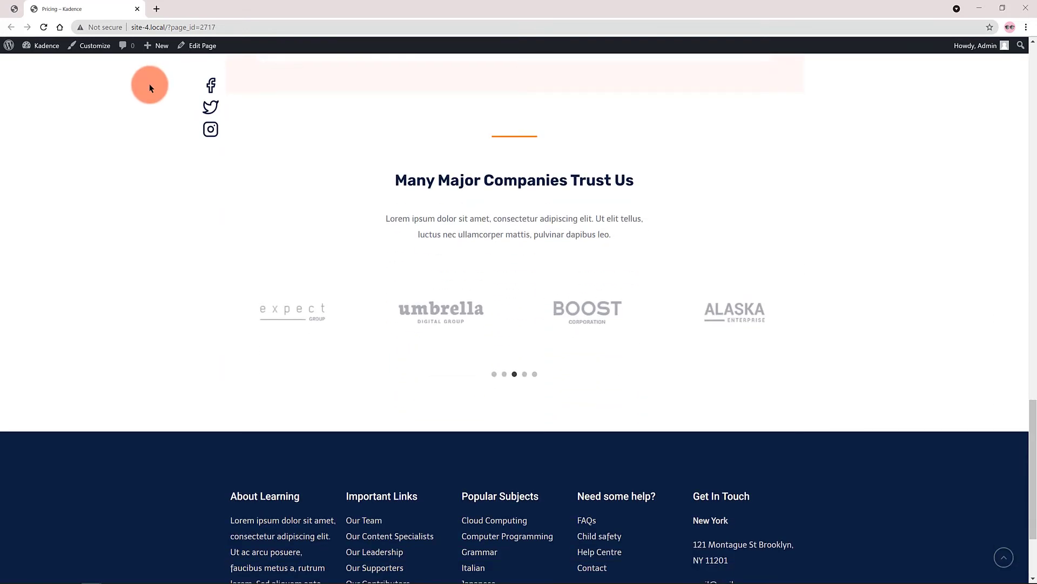